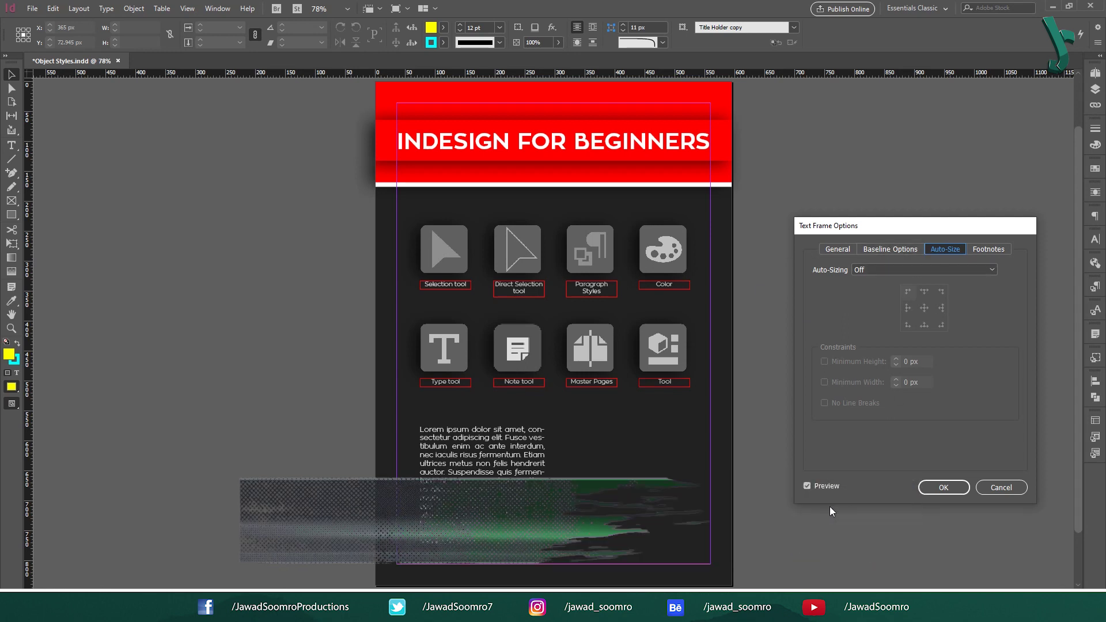
Step: Try Height Only auto-sizing on the lorem ipsum text frame with minimum heights of 400 px and 300 px
{"action": "left_click", "coordinate": [1002, 490]}
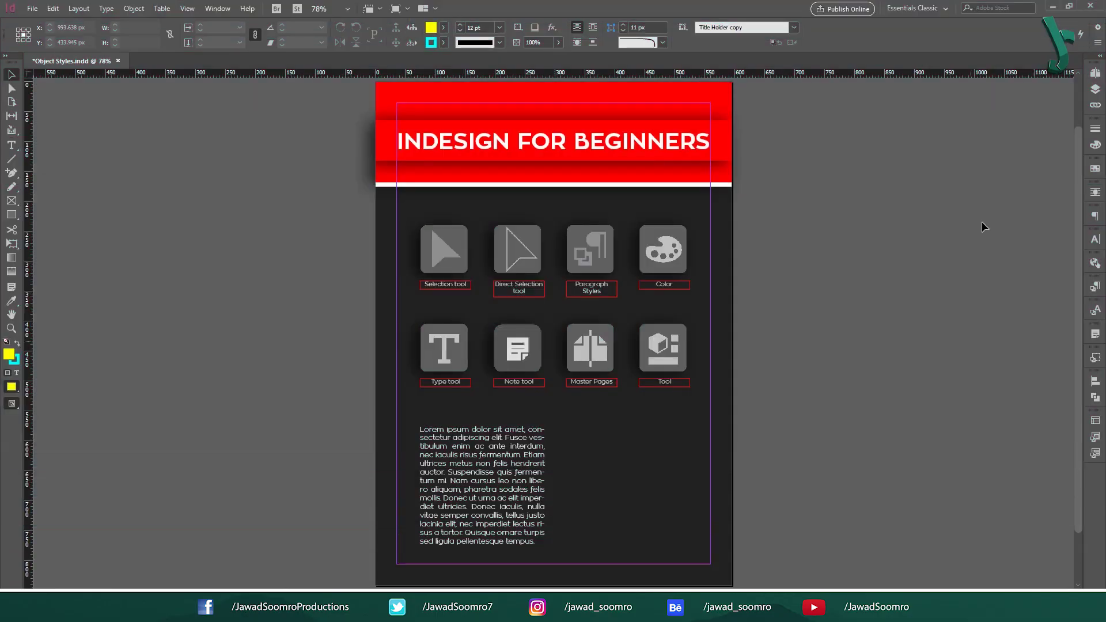
{"action": "left_click", "coordinate": [520, 505]}
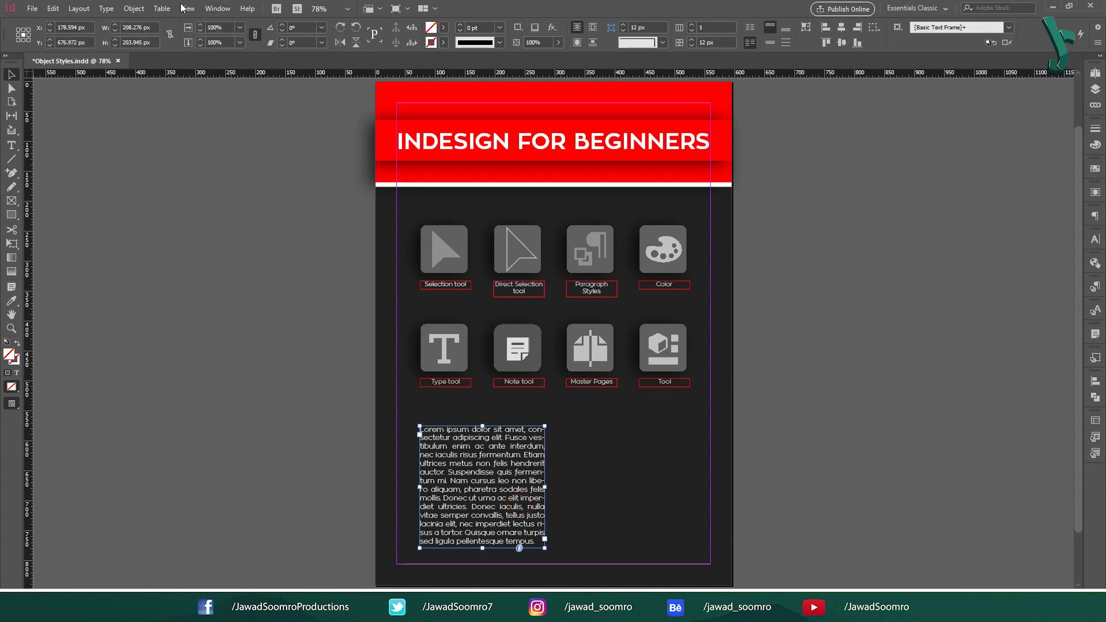
{"action": "left_click", "coordinate": [134, 8]}
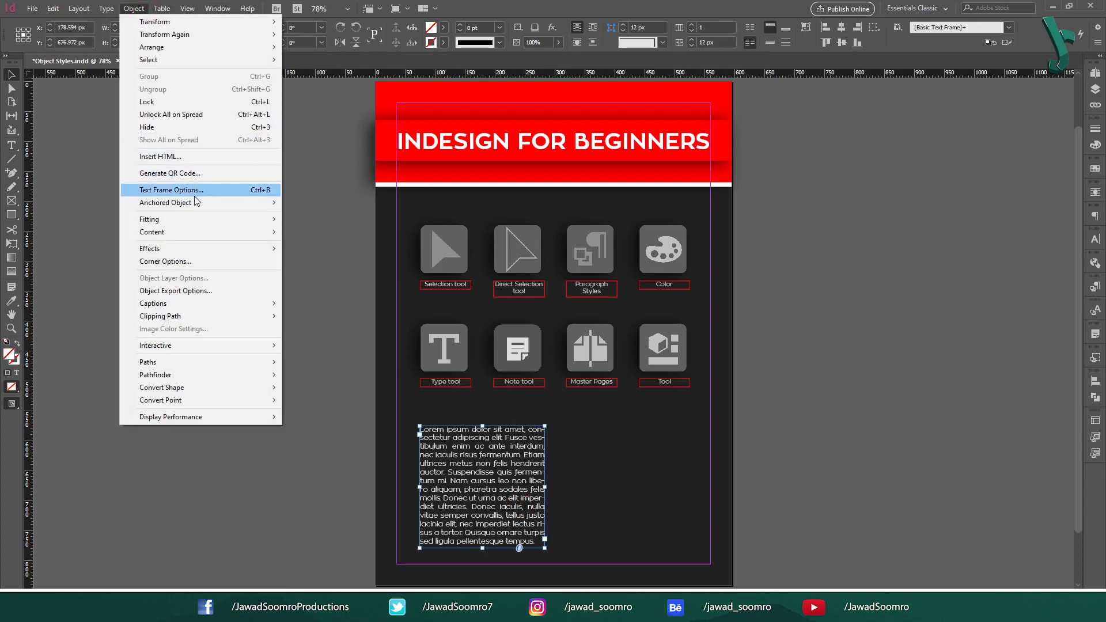
{"action": "left_click", "coordinate": [194, 191]}
{"action": "left_click", "coordinate": [939, 249]}
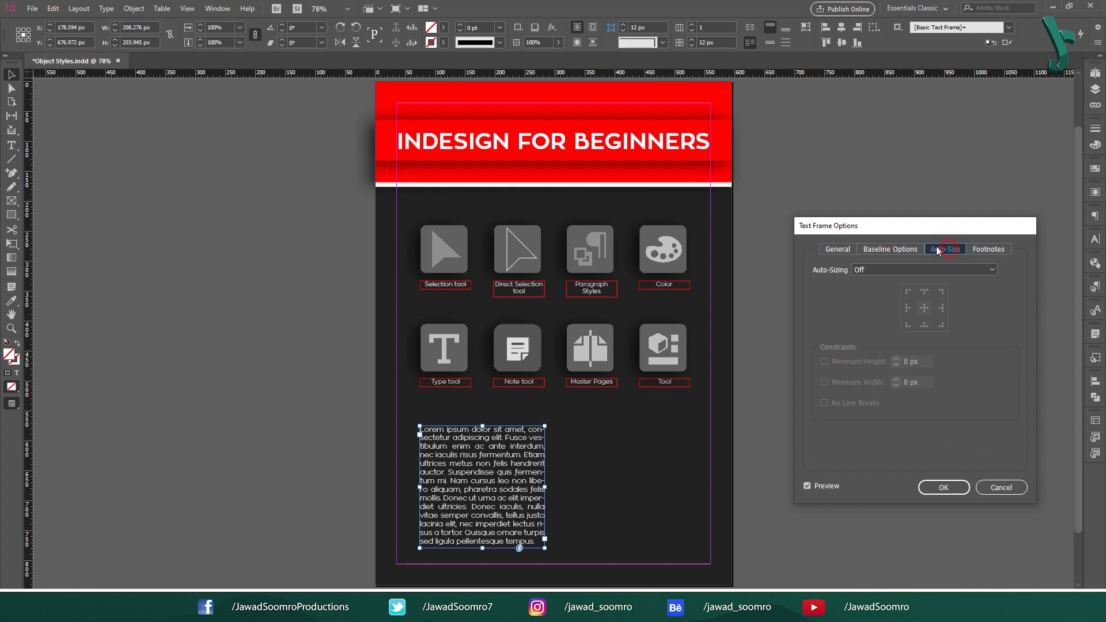
{"action": "left_click", "coordinate": [884, 272]}
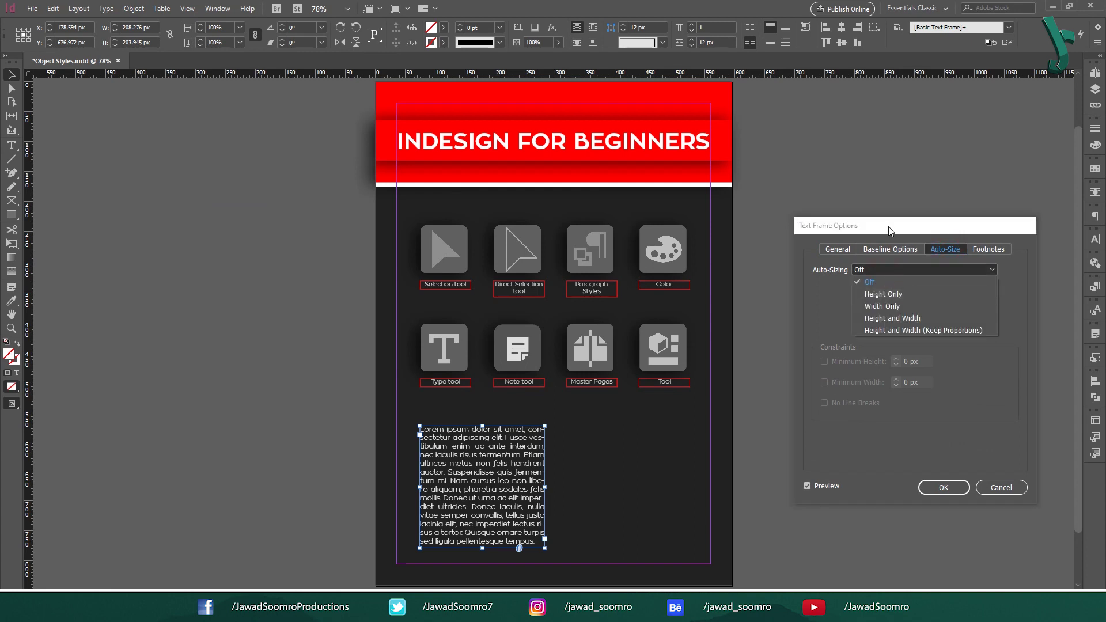
{"action": "left_click", "coordinate": [888, 228]}
{"action": "left_click", "coordinate": [873, 267]}
{"action": "left_click", "coordinate": [880, 291]}
{"action": "left_click", "coordinate": [875, 361]}
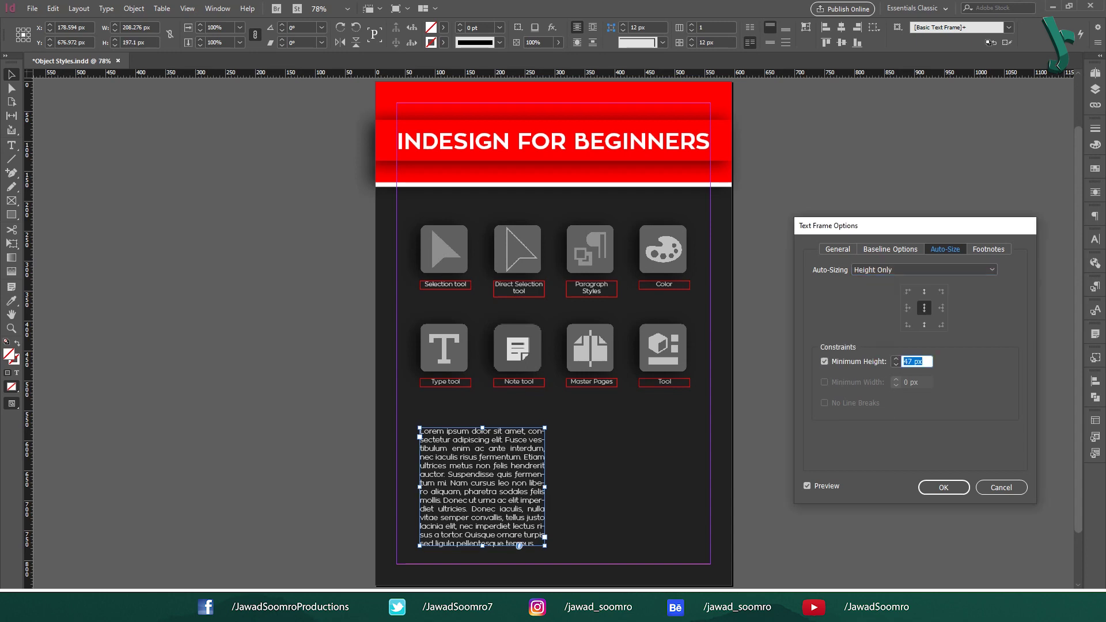
{"action": "type", "text": "400"}
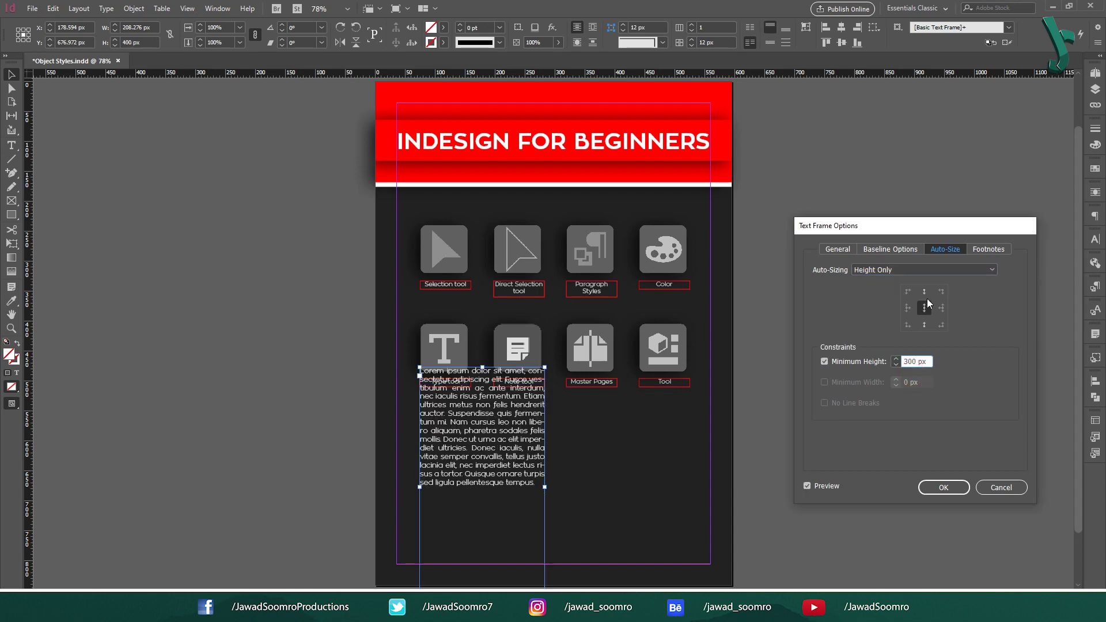
Step: Try Width Only auto-sizing with a 100 px minimum width, anchoring the frame at its right edge and at its left edge
{"action": "left_click", "coordinate": [899, 268]}
{"action": "left_click", "coordinate": [908, 307]}
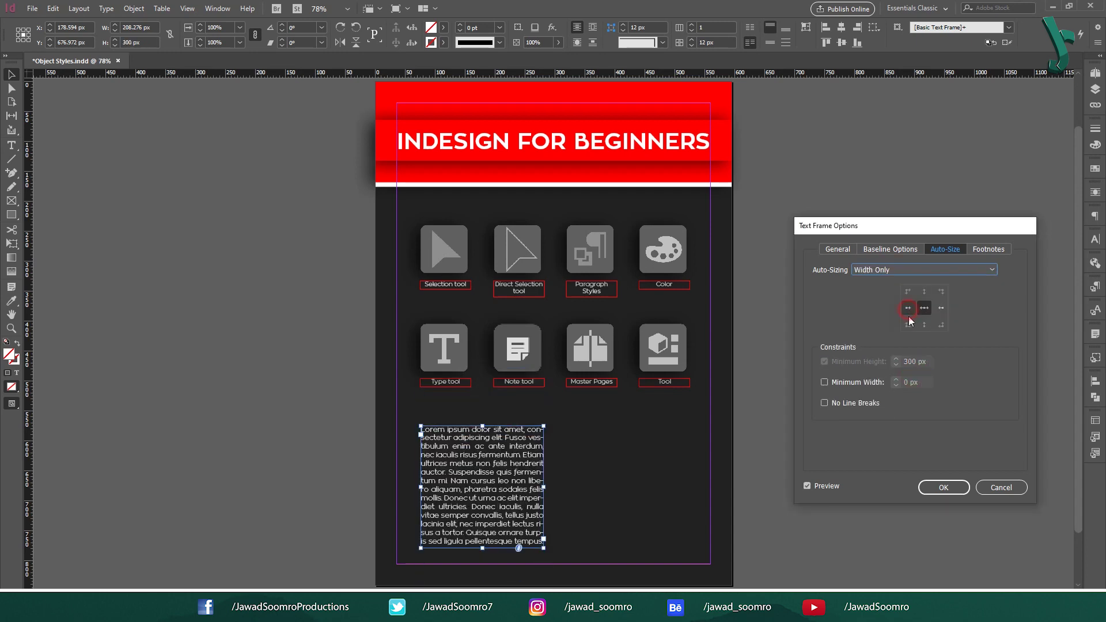
{"action": "left_click", "coordinate": [853, 382]}
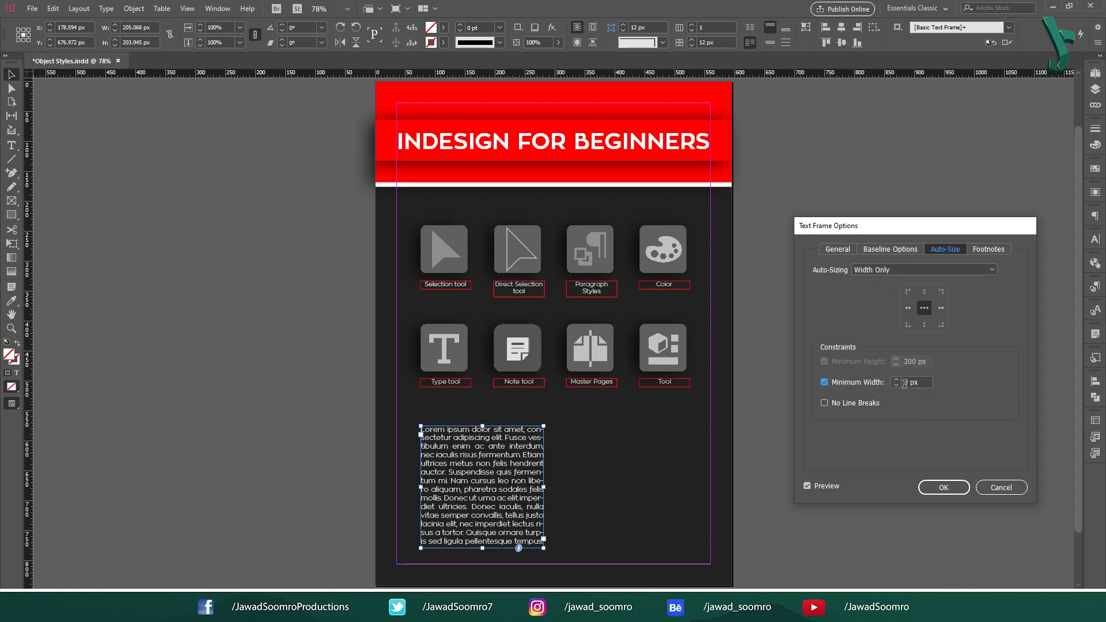
{"action": "type", "text": "100"}
{"action": "left_click", "coordinate": [940, 308]}
{"action": "left_click", "coordinate": [907, 309]}
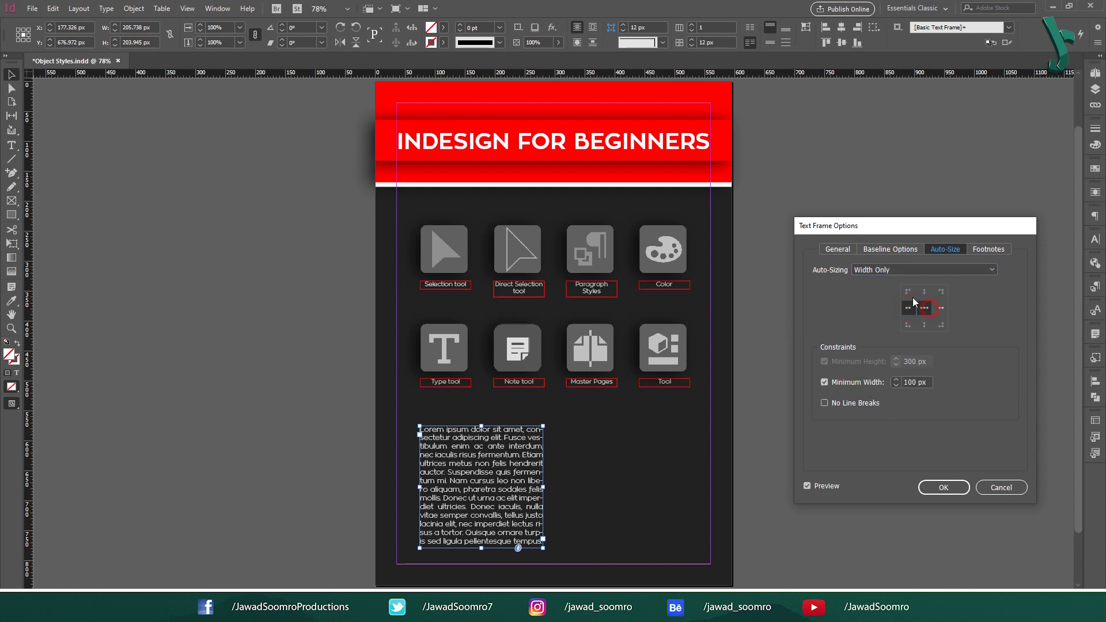
Step: Try Height and Width auto-sizing with a 100 px minimum height, and switch off both minimum size constraints
{"action": "left_click", "coordinate": [897, 270]}
{"action": "left_click", "coordinate": [887, 320]}
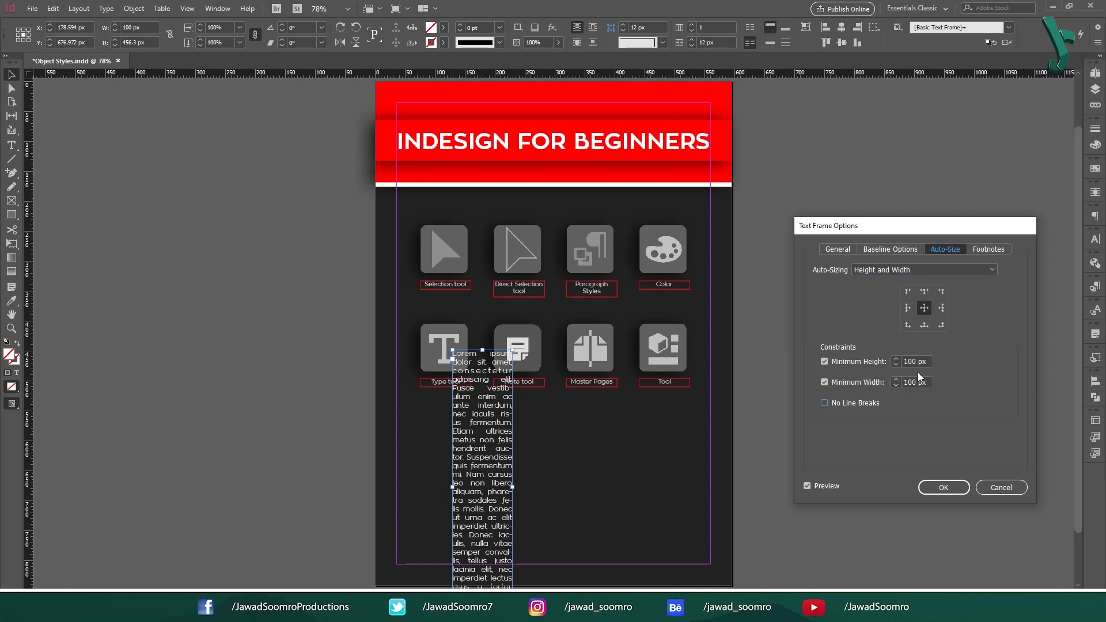
{"action": "left_click", "coordinate": [917, 361]}
{"action": "left_click", "coordinate": [843, 360]}
{"action": "left_click", "coordinate": [846, 381]}
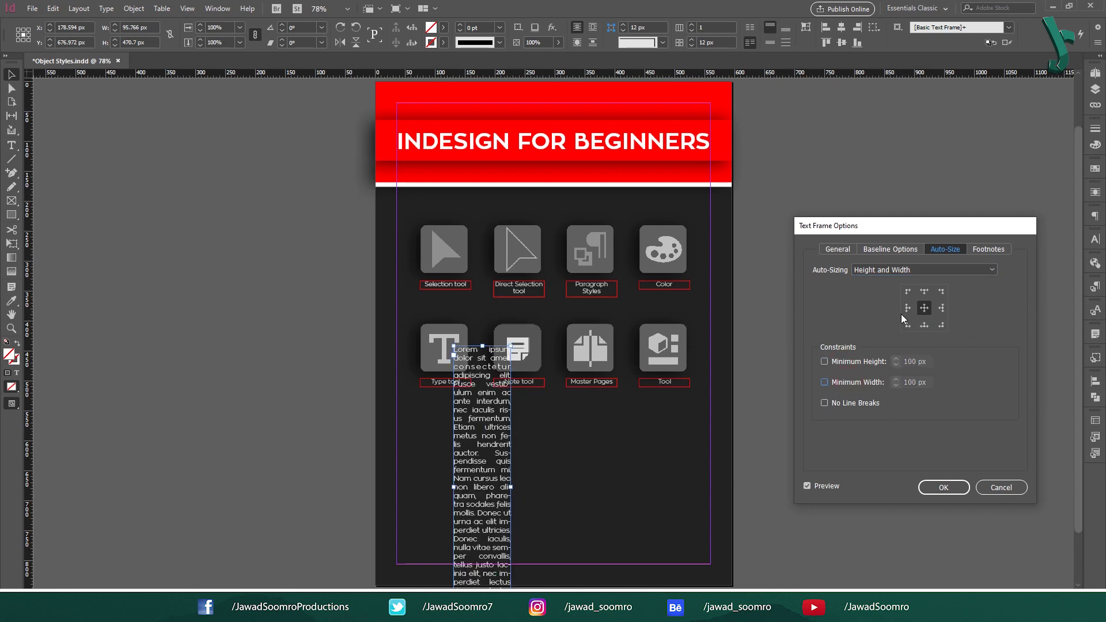
Step: Try Height and Width (Keep Proportions) auto-sizing with minimum height and width of 200 px, and cancel the frame options
{"action": "left_click", "coordinate": [923, 269]}
{"action": "left_click", "coordinate": [922, 330]}
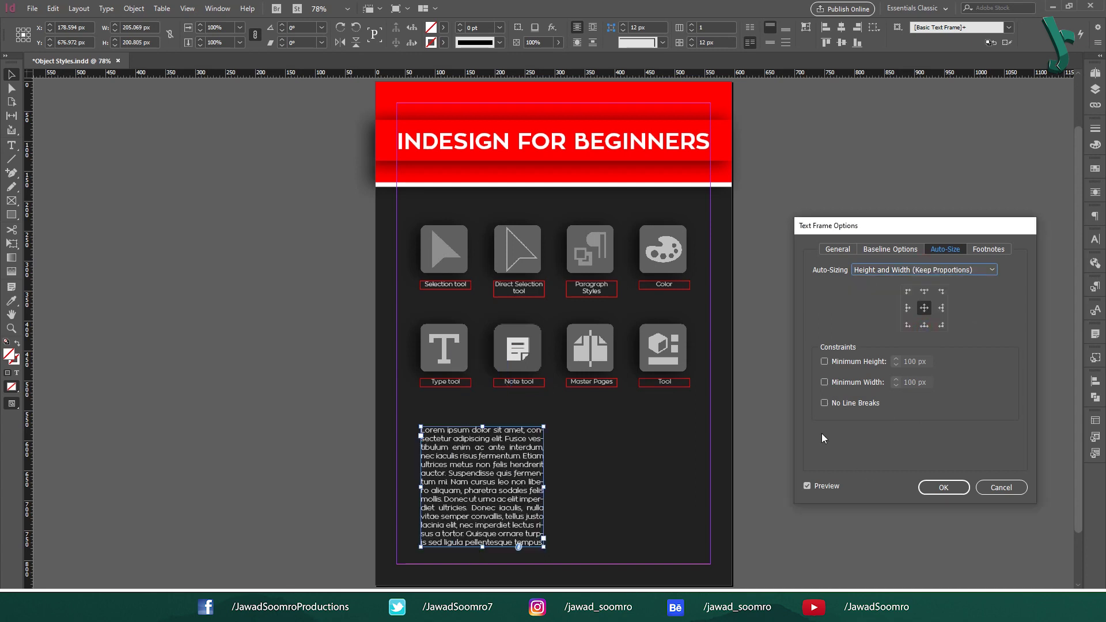
{"action": "left_click", "coordinate": [856, 367]}
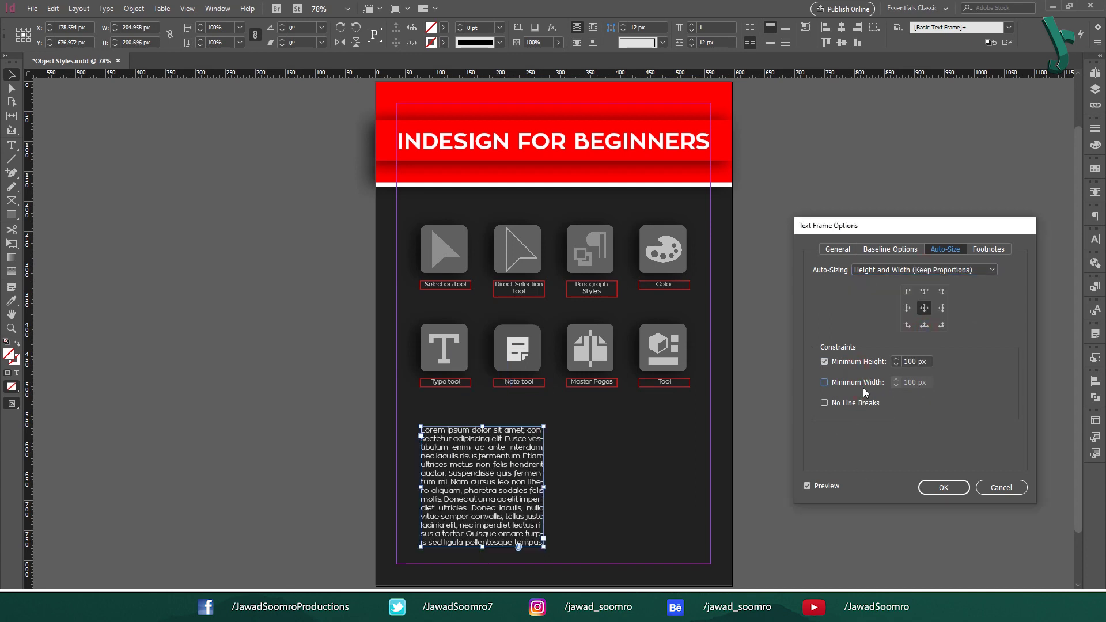
{"action": "left_click", "coordinate": [858, 384]}
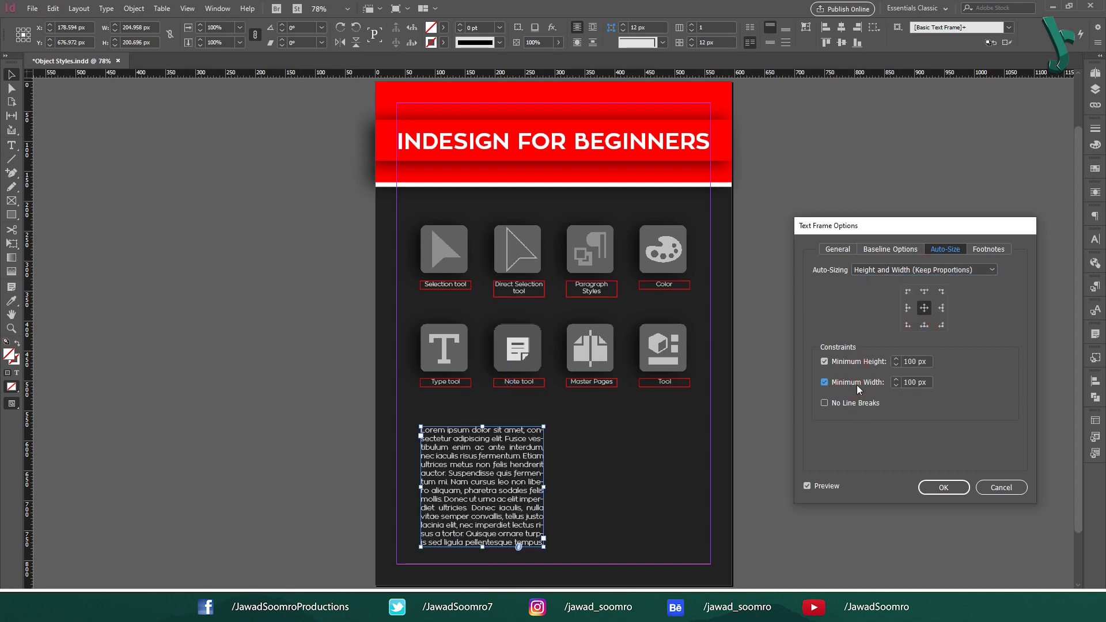
{"action": "double_click", "coordinate": [911, 361]}
{"action": "type", "text": "200"}
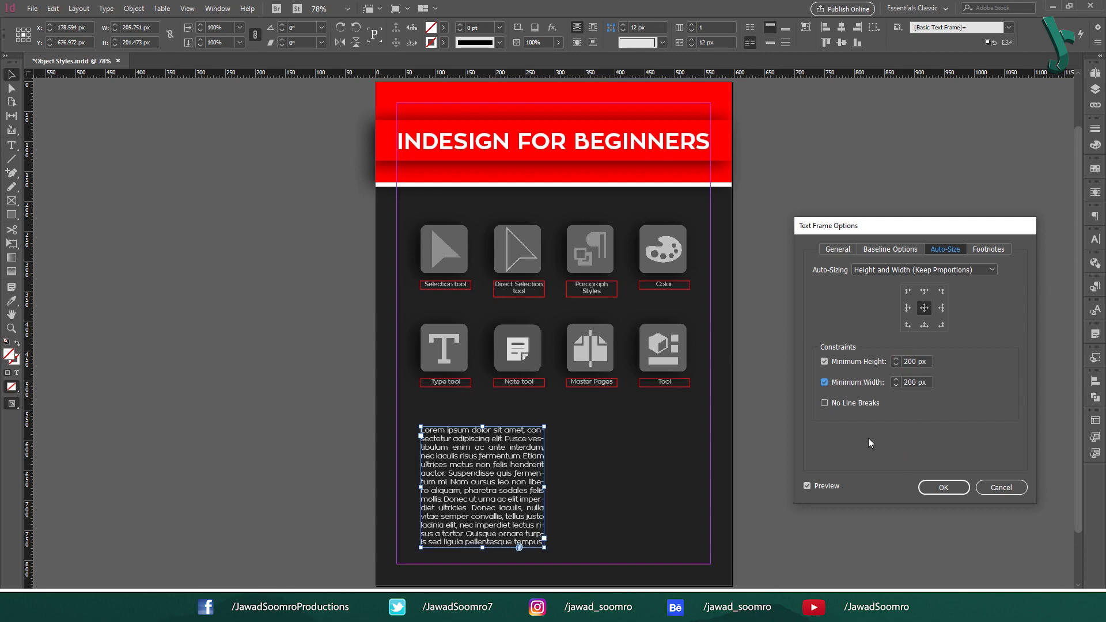
{"action": "left_click", "coordinate": [978, 487]}
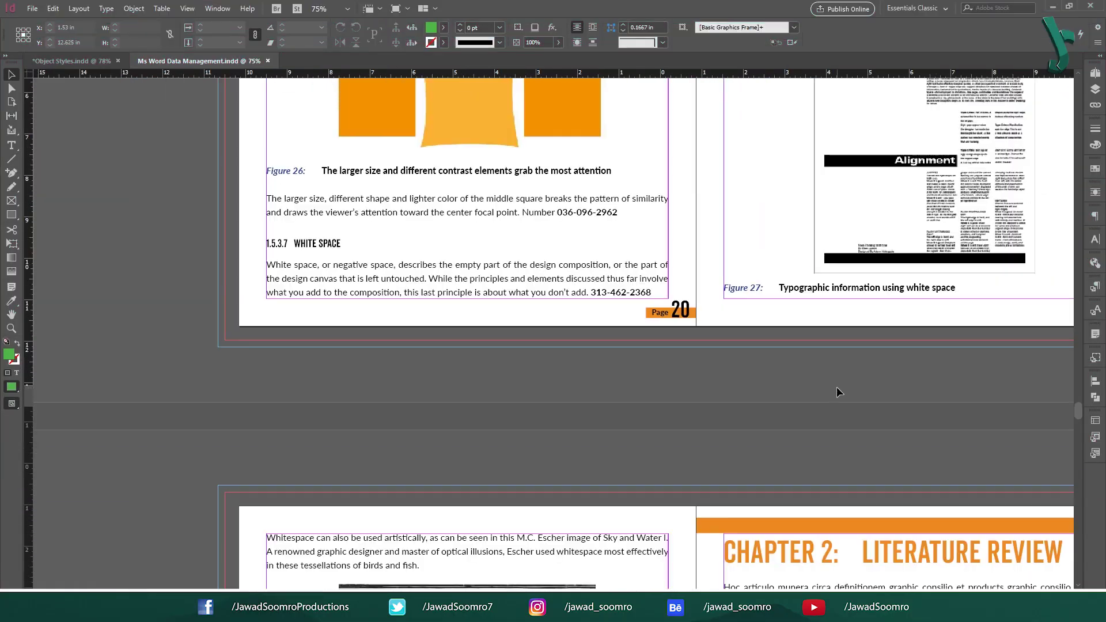
Step: Look through the e-book pages of the Ms Word Data Management document and close that document
{"action": "key", "text": "ctrl+minus"}
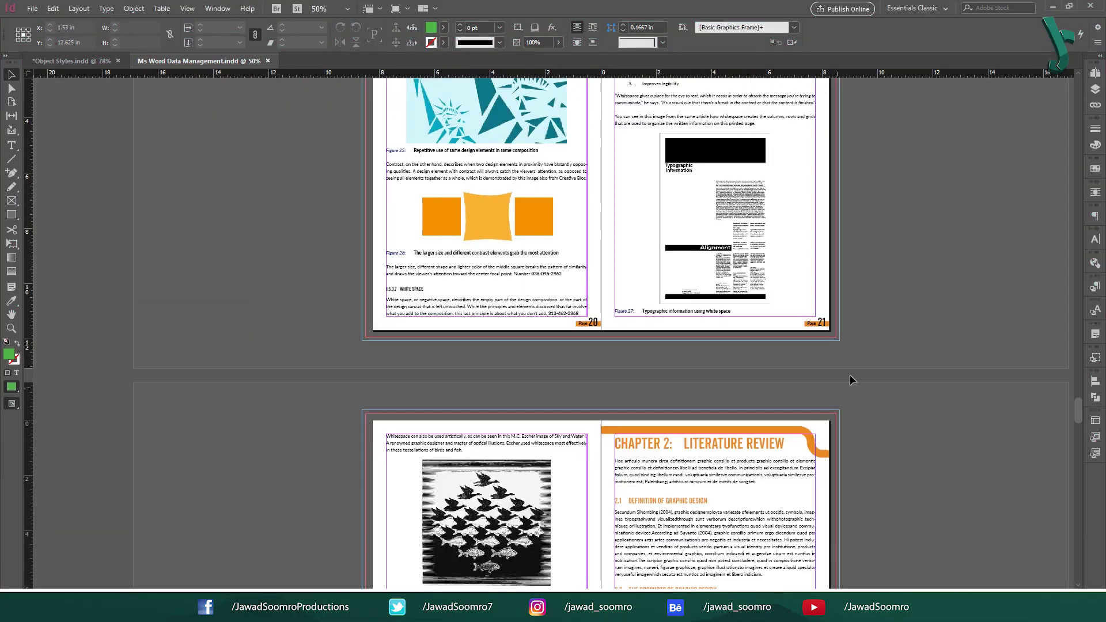
{"action": "left_click_drag", "start_coordinate": [1082, 405], "coordinate": [1025, 92]}
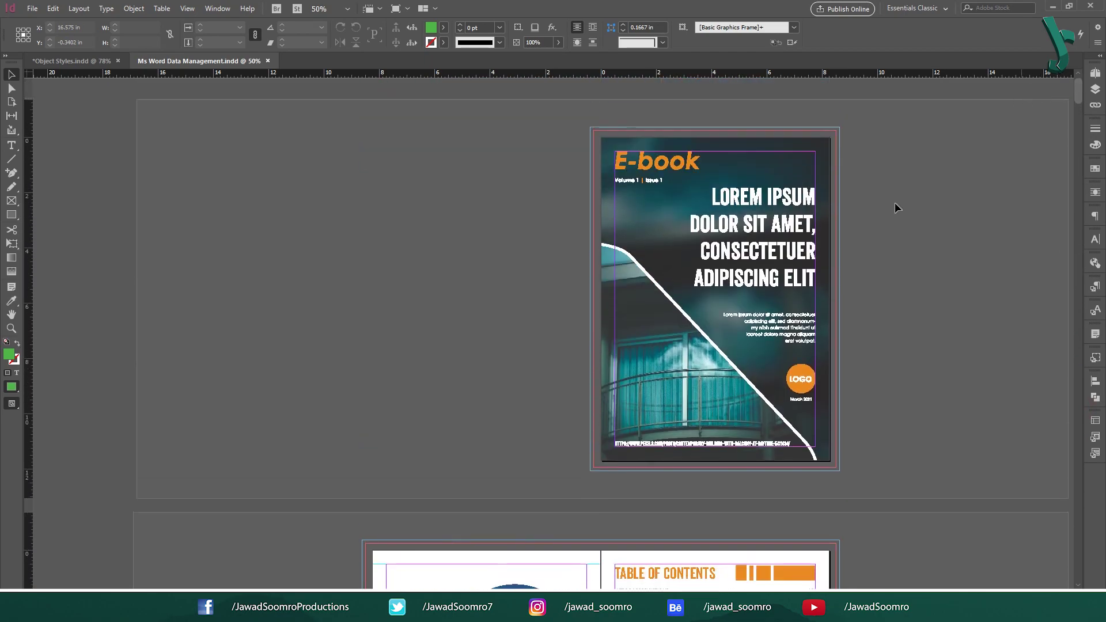
{"action": "scroll", "coordinate": [893, 203], "scroll_direction": "down", "scroll_amount": 15}
{"action": "scroll", "coordinate": [832, 285], "scroll_direction": "down", "scroll_amount": 15}
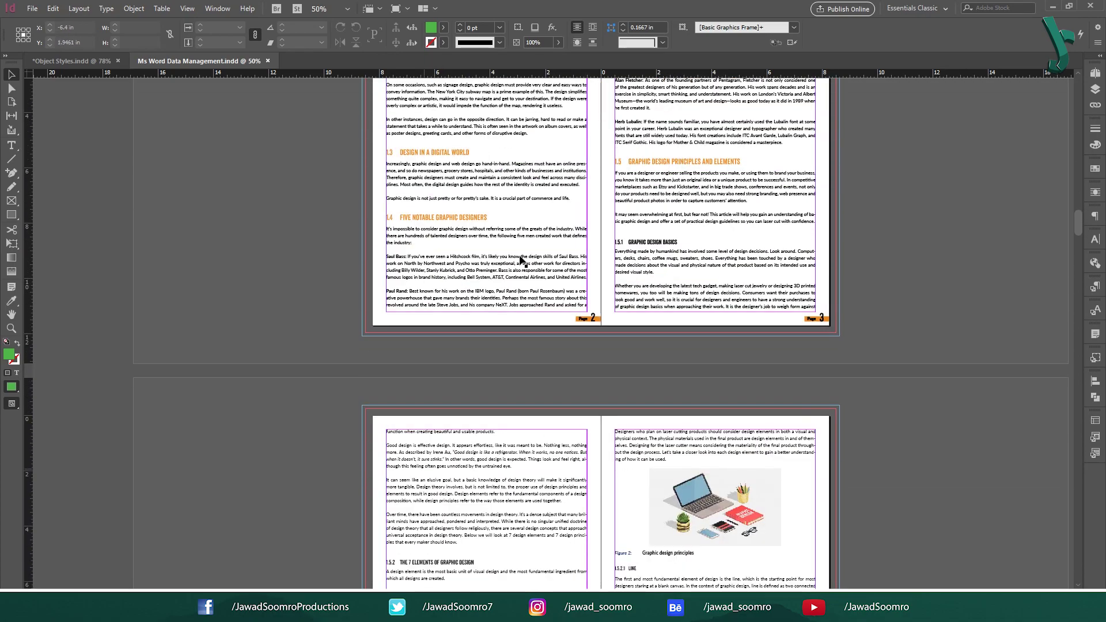
{"action": "scroll", "coordinate": [485, 284], "scroll_direction": "up", "scroll_amount": 15}
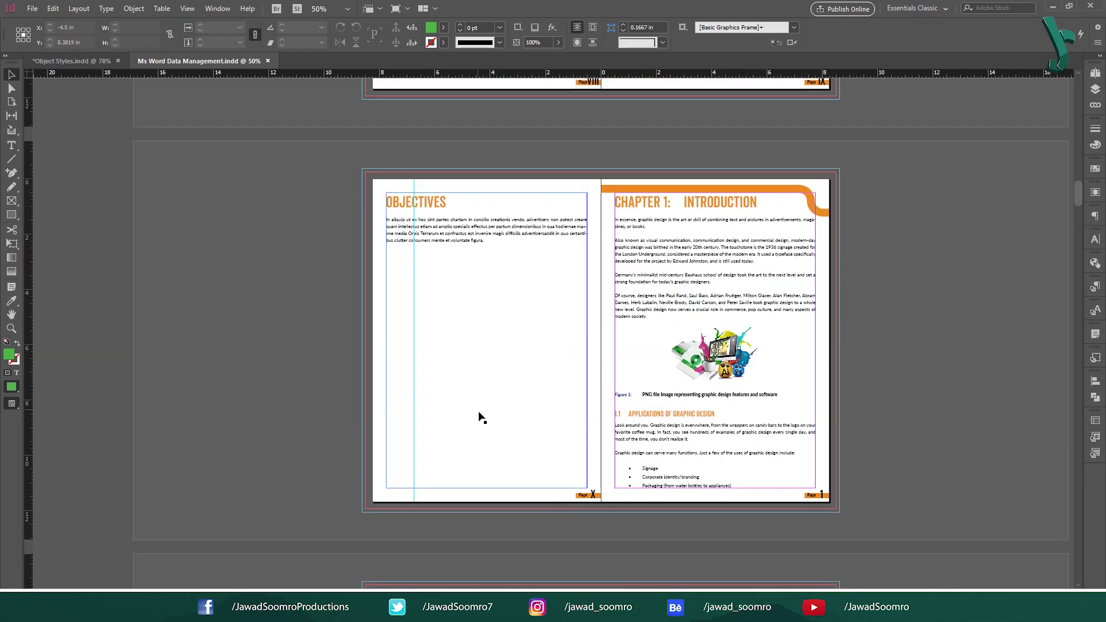
{"action": "scroll", "coordinate": [489, 406], "scroll_direction": "up", "scroll_amount": 10}
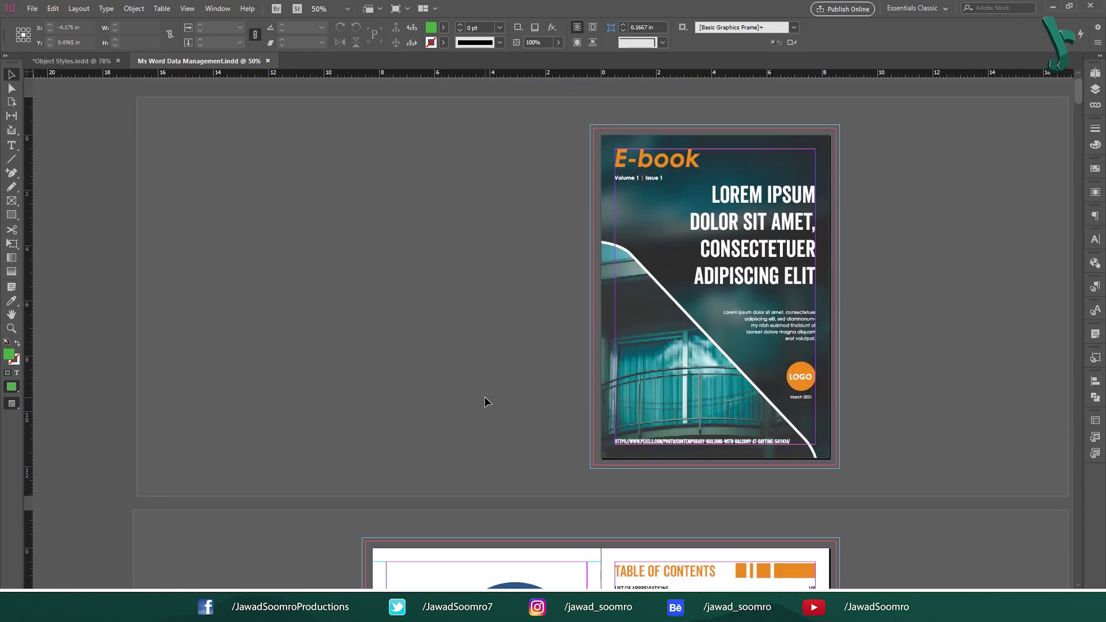
{"action": "left_click", "coordinate": [267, 60]}
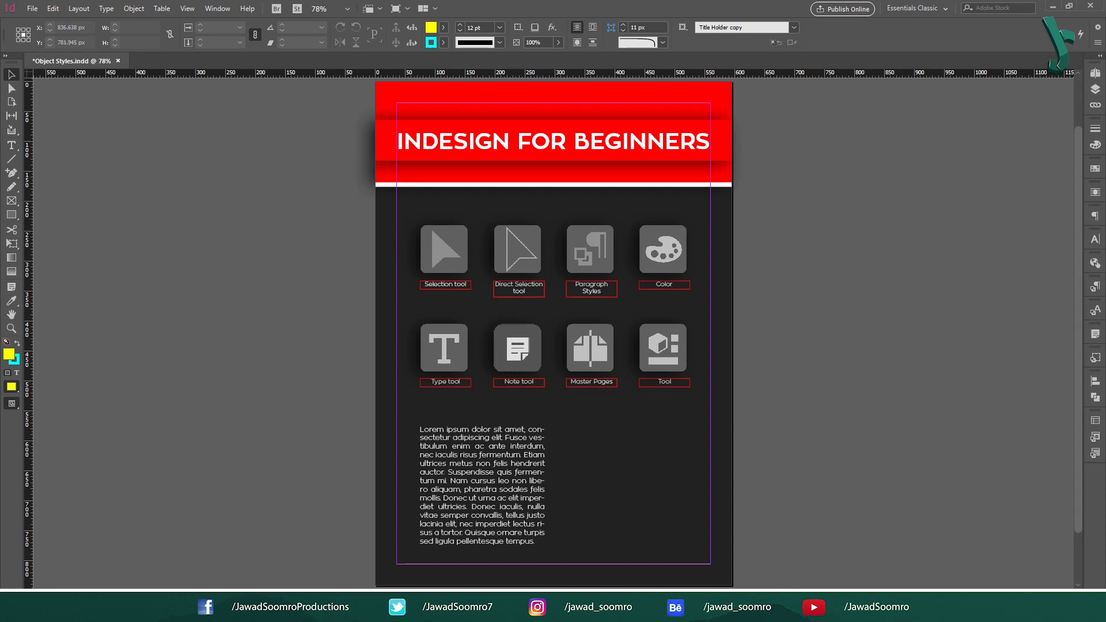
Step: Open the Auto-Size settings in Text Frame Options for the lorem ipsum text frame
{"action": "left_click_drag", "start_coordinate": [576, 419], "coordinate": [413, 505]}
{"action": "left_click", "coordinate": [133, 9]}
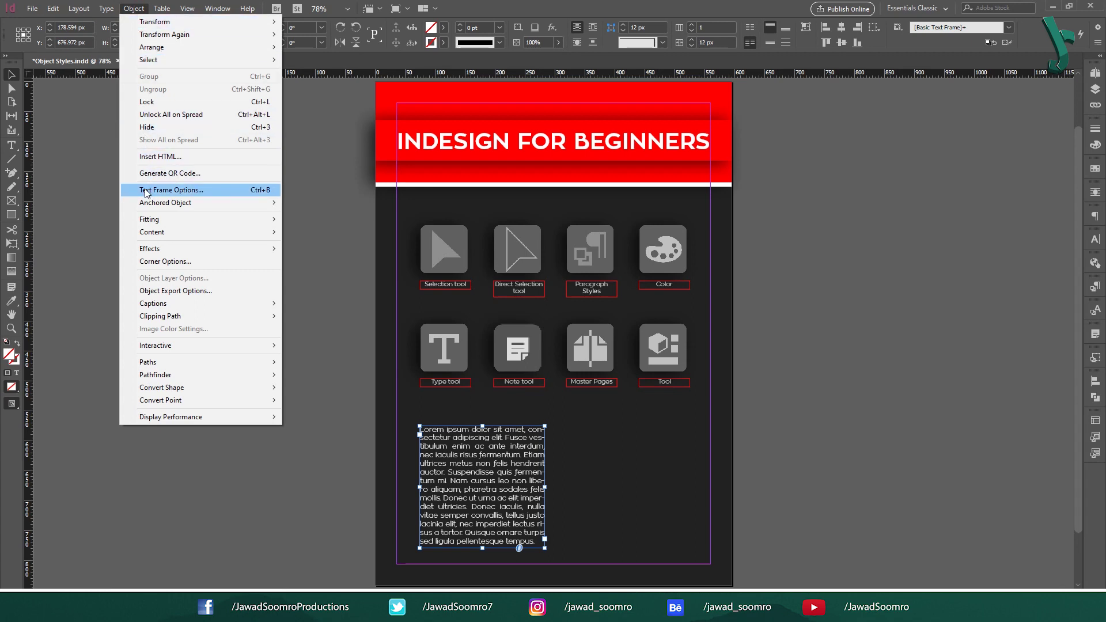
{"action": "left_click", "coordinate": [269, 191]}
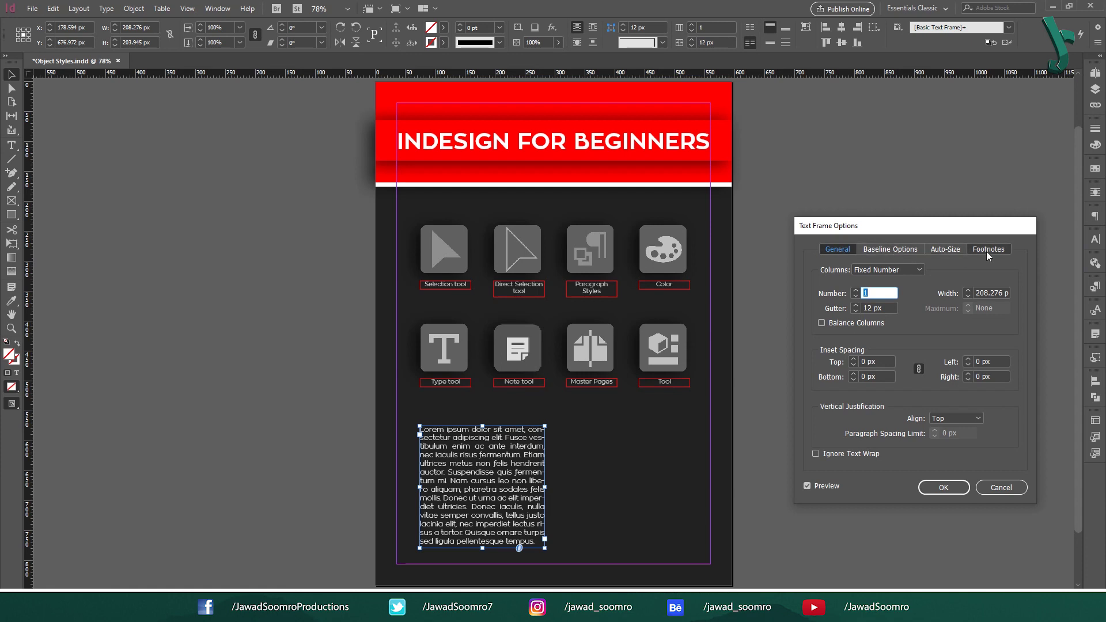
{"action": "left_click", "coordinate": [948, 252]}
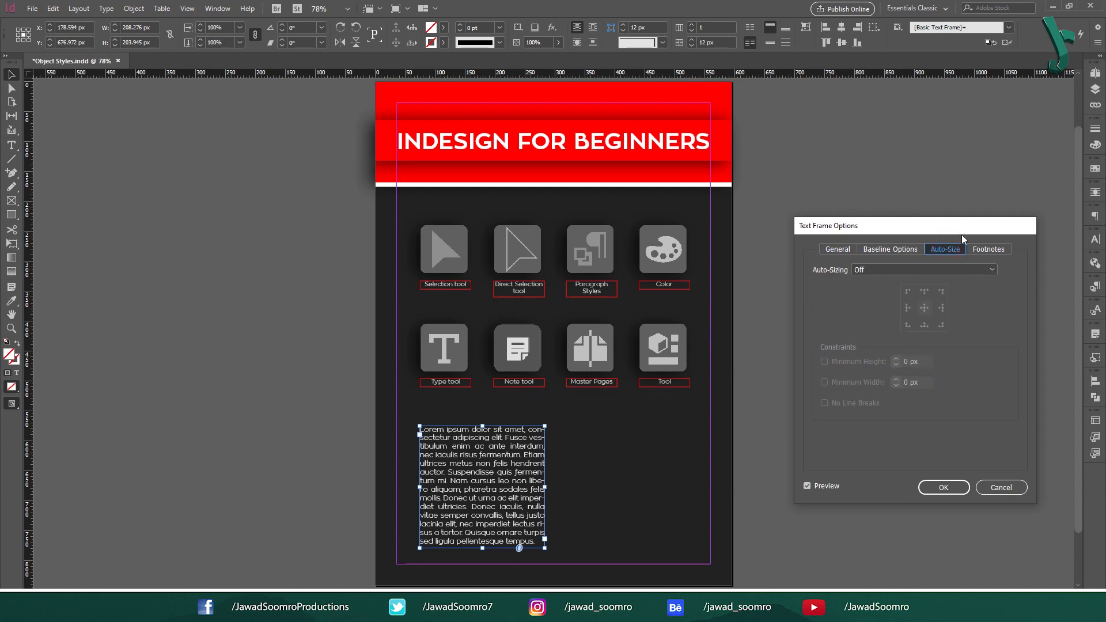
Step: Examine the available auto-sizing modes, the text frame at close range and the Preview option
{"action": "left_click", "coordinate": [893, 271]}
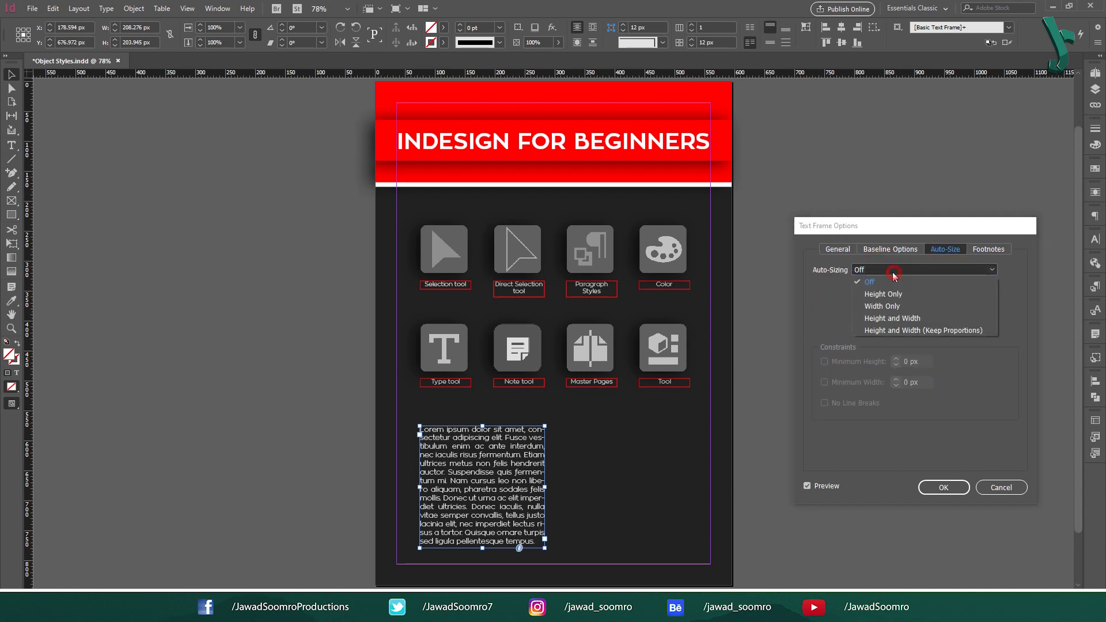
{"action": "left_click", "coordinate": [976, 402]}
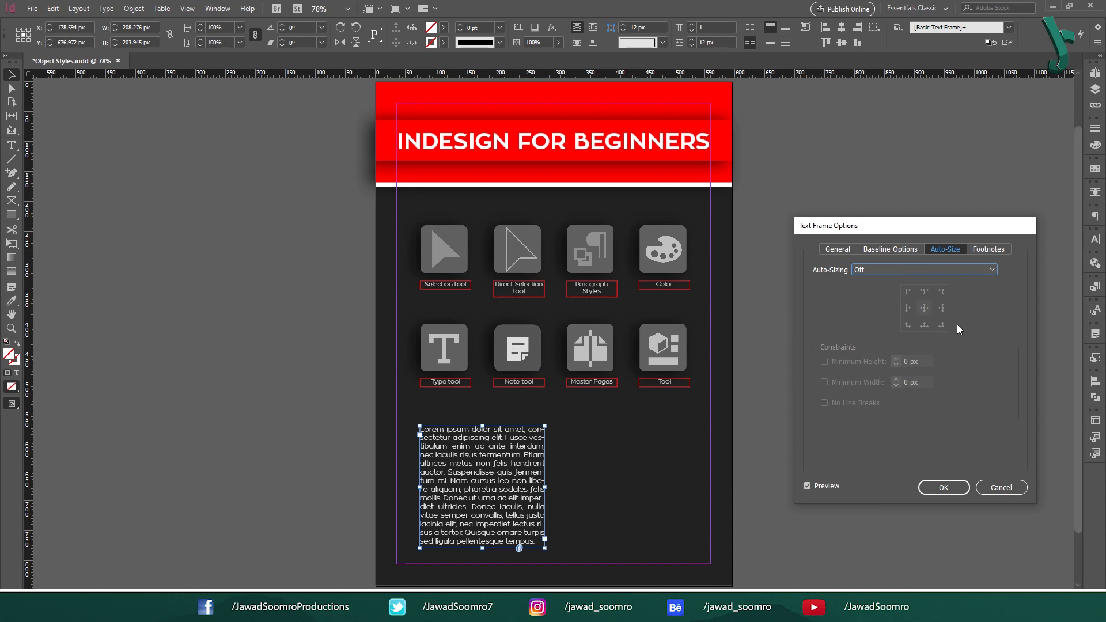
{"action": "left_click", "coordinate": [888, 268]}
{"action": "left_click", "coordinate": [888, 268]}
{"action": "left_click", "coordinate": [888, 268]}
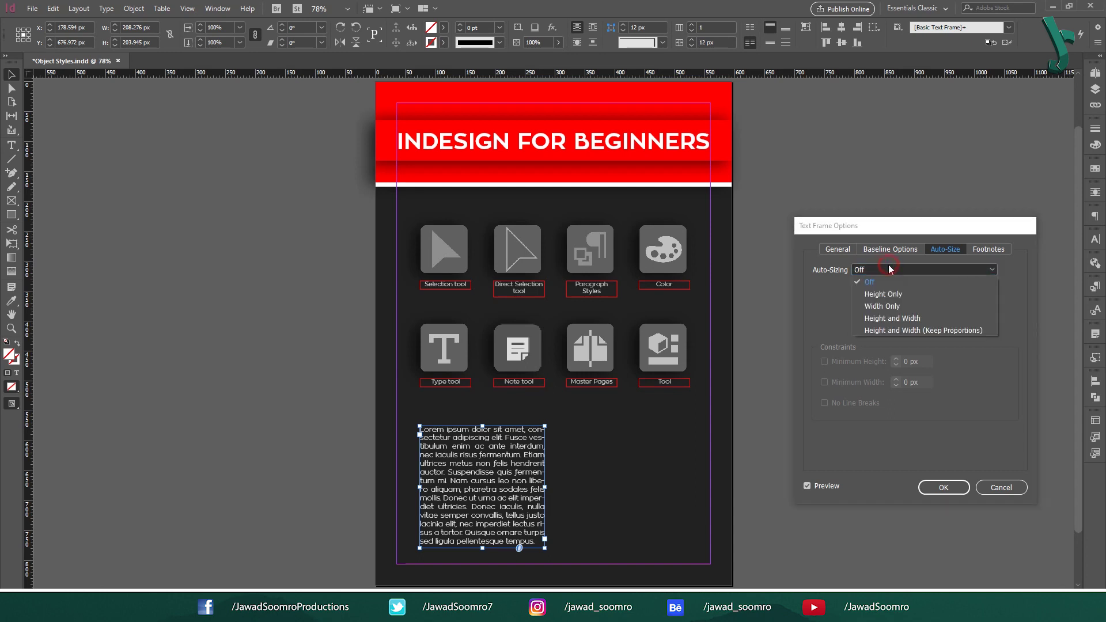
{"action": "left_click", "coordinate": [911, 293]}
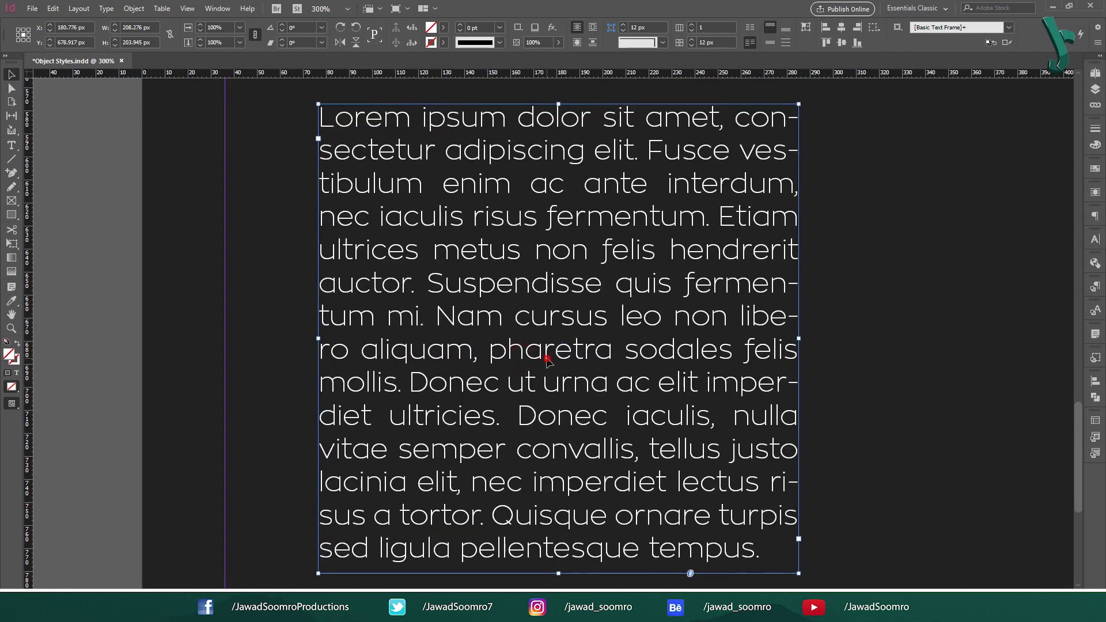
{"action": "mouse_move", "coordinate": [548, 362]}
{"action": "left_mouse_down"}
{"action": "mouse_move", "coordinate": [568, 343]}
{"action": "mouse_move", "coordinate": [576, 348]}
{"action": "mouse_move", "coordinate": [562, 351]}
{"action": "left_mouse_up"}
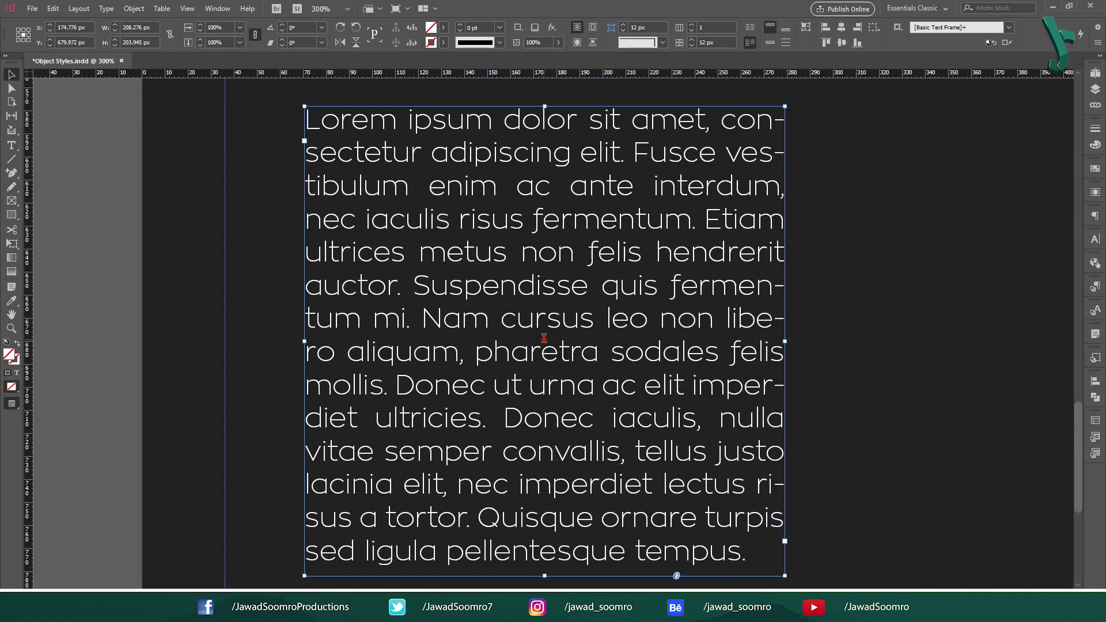
{"action": "double_click", "coordinate": [541, 351]}
{"action": "left_click", "coordinate": [11, 77]}
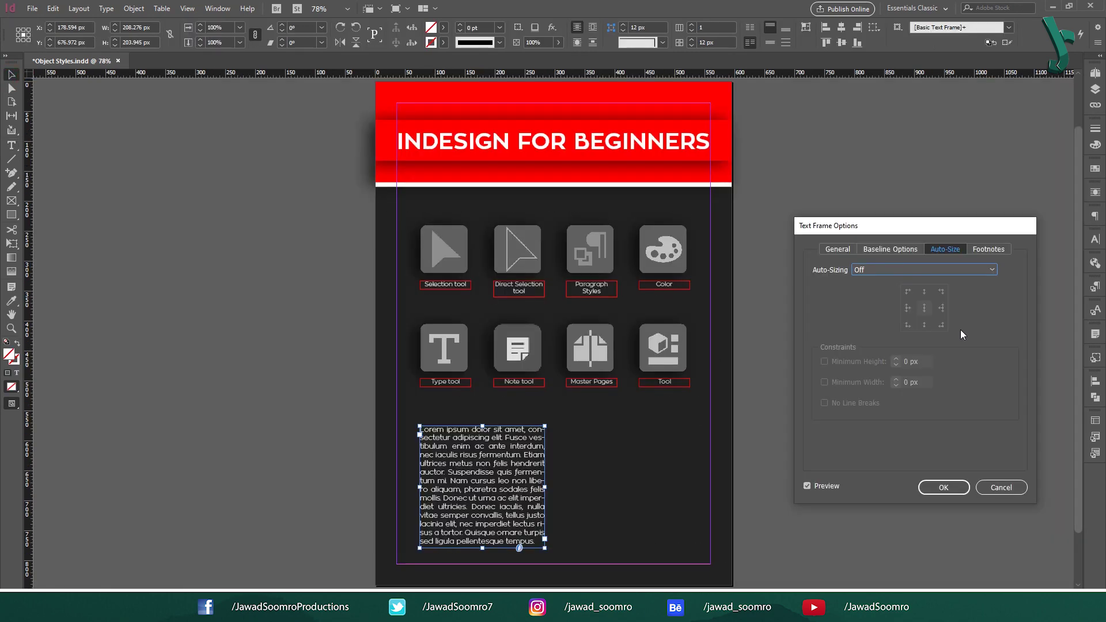
{"action": "left_click", "coordinate": [825, 491]}
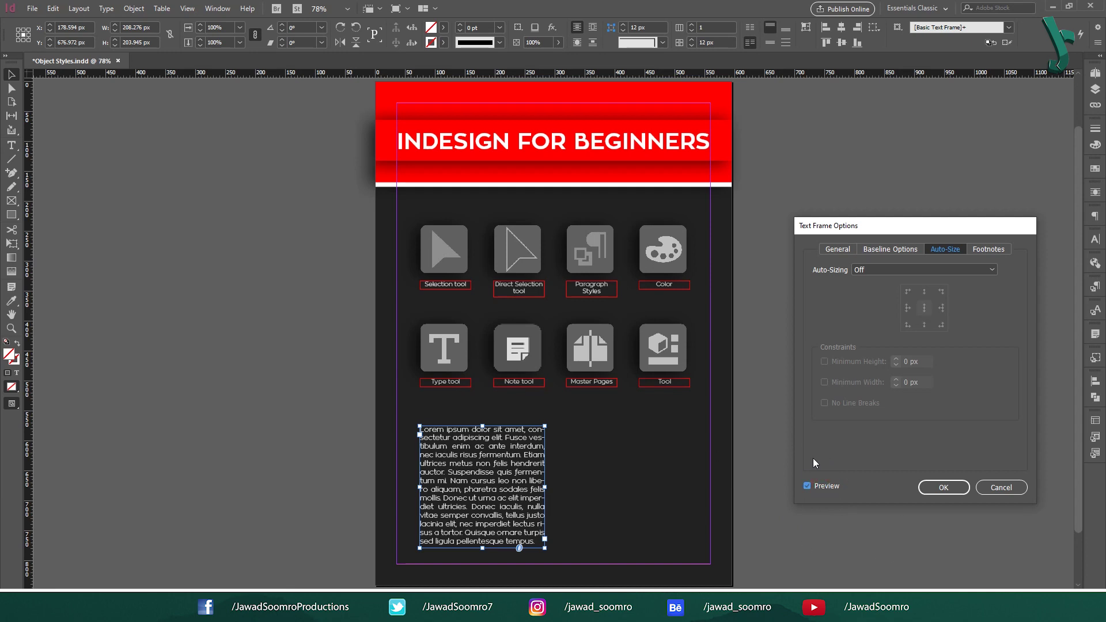
Step: Set the lorem ipsum frame's auto-sizing to Height Only with a minimum height of 300 px
{"action": "left_click", "coordinate": [924, 270]}
{"action": "left_click", "coordinate": [924, 291]}
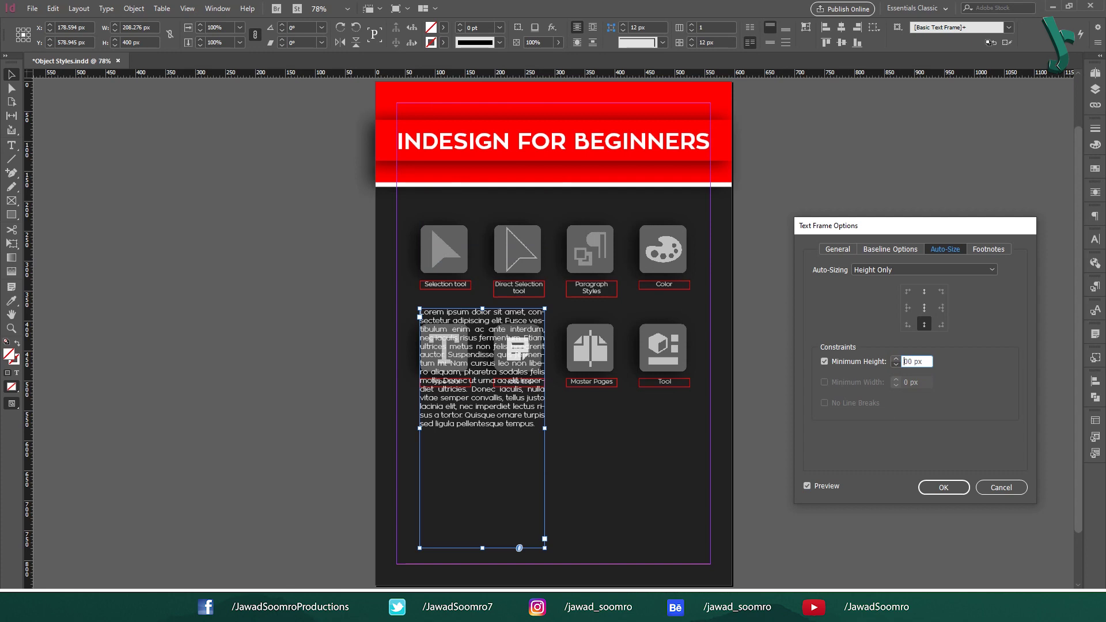
{"action": "type", "text": "3"}
{"action": "left_click", "coordinate": [909, 269]}
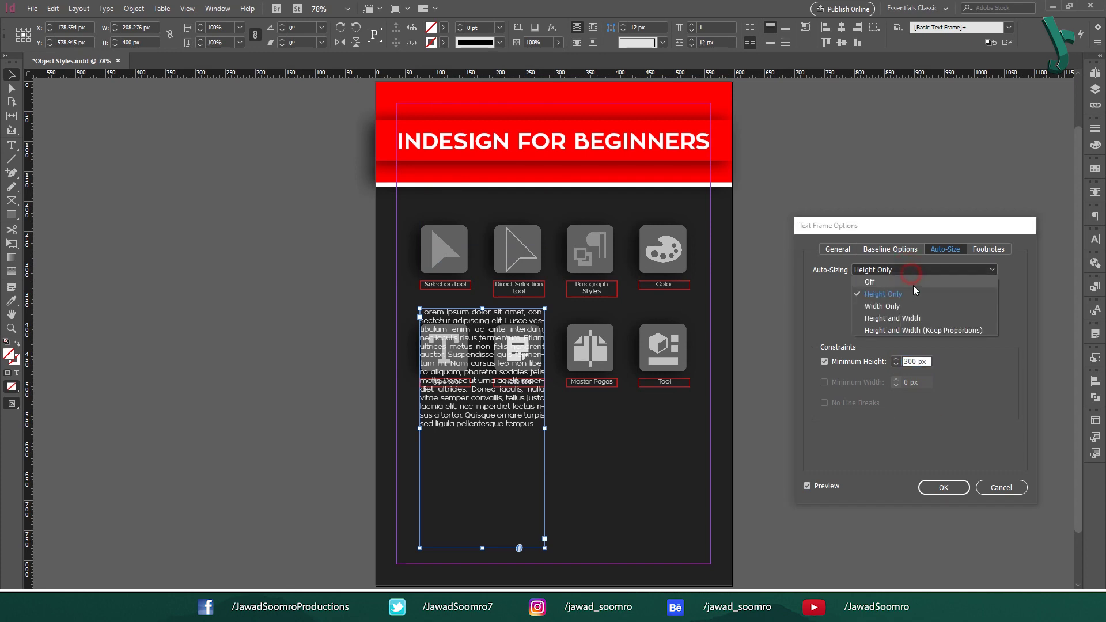
{"action": "left_click", "coordinate": [911, 303]}
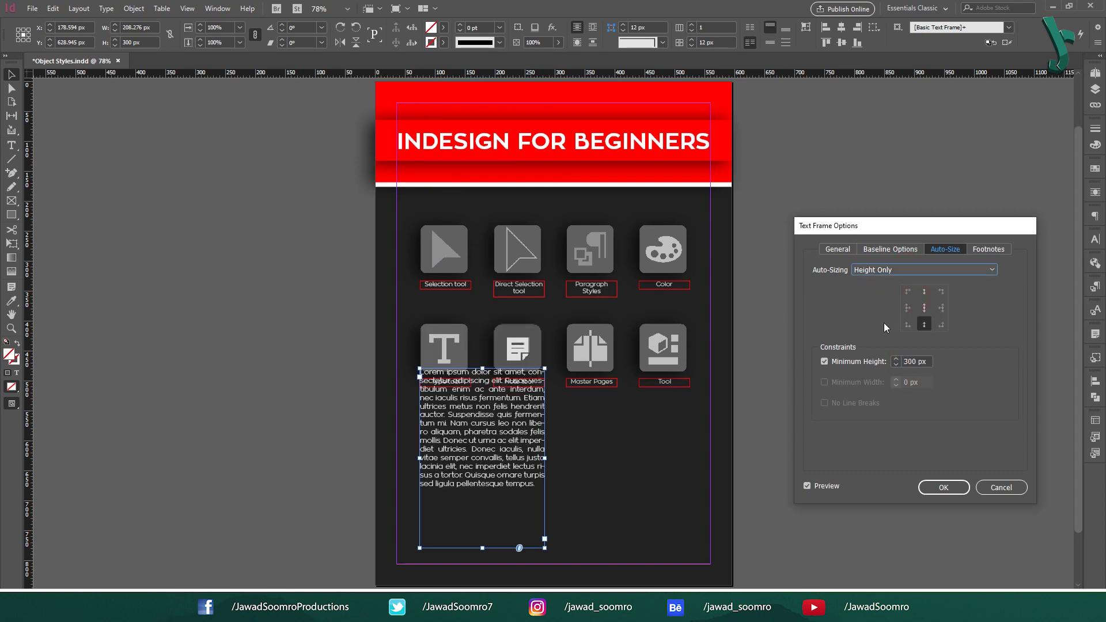
Step: Compare Height Only growth from the top, centre and bottom reference points at the 300 px minimum height
{"action": "left_click", "coordinate": [924, 307]}
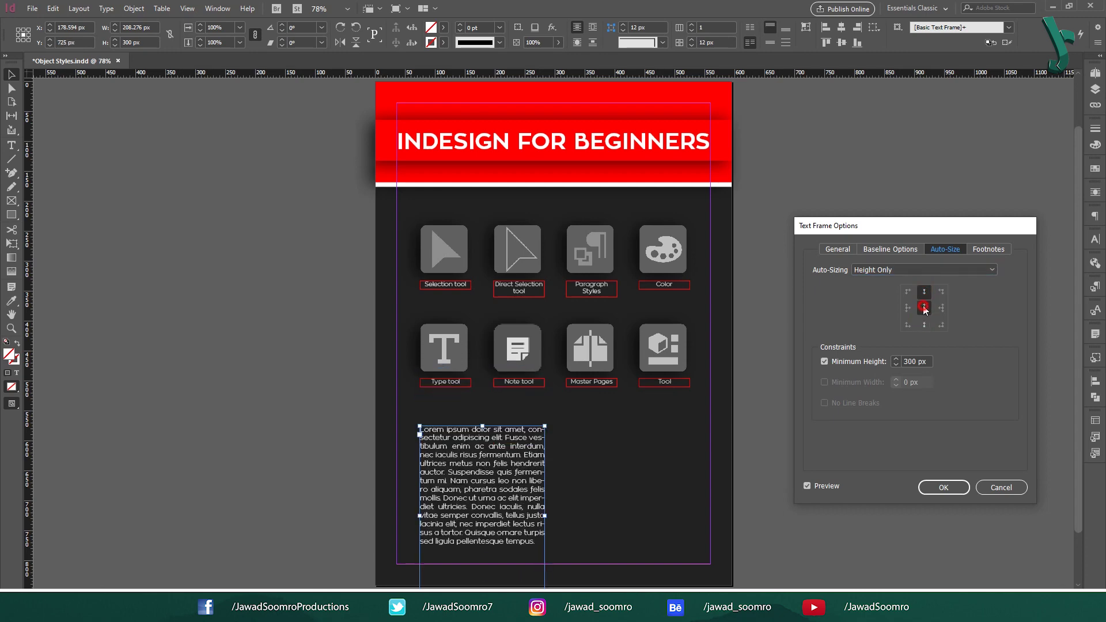
{"action": "left_click", "coordinate": [924, 324]}
{"action": "left_click", "coordinate": [924, 291]}
{"action": "left_click", "coordinate": [924, 307]}
{"action": "left_click", "coordinate": [924, 324]}
{"action": "left_click", "coordinate": [924, 291]}
{"action": "left_click", "coordinate": [924, 308]}
{"action": "left_click", "coordinate": [926, 323]}
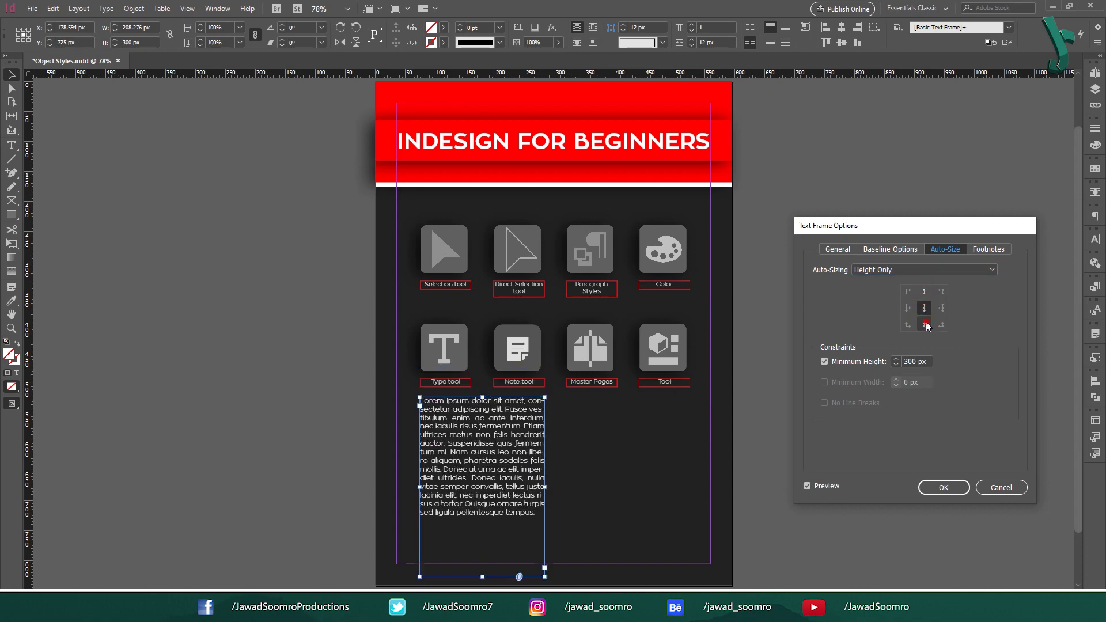
{"action": "left_click", "coordinate": [924, 291]}
{"action": "left_click", "coordinate": [925, 307]}
{"action": "left_click", "coordinate": [924, 291]}
{"action": "left_click", "coordinate": [925, 321]}
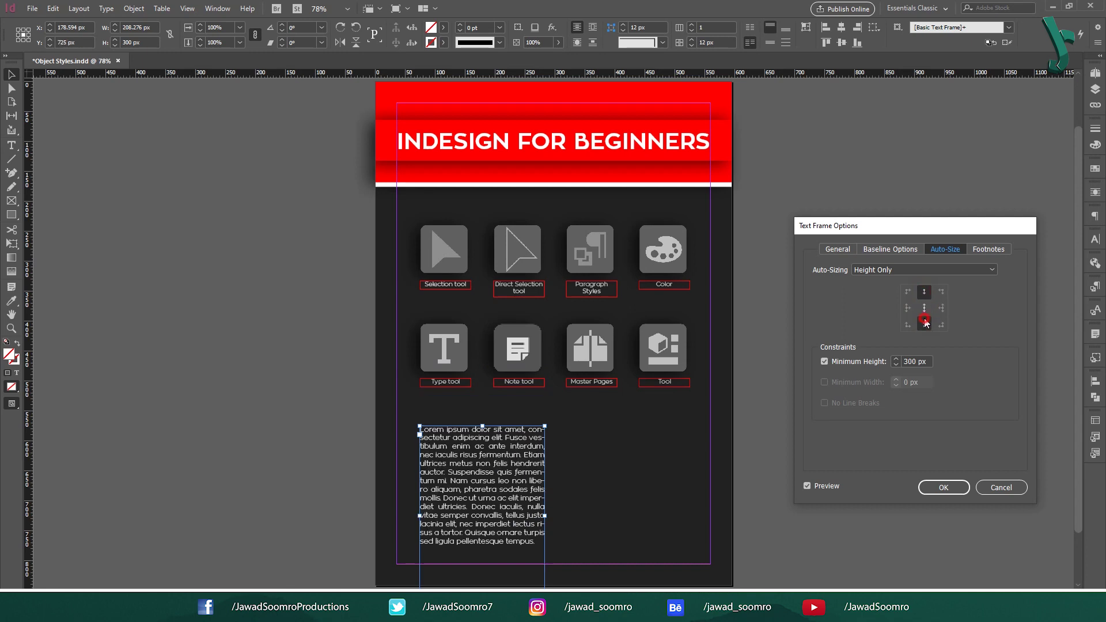
{"action": "left_click", "coordinate": [925, 308]}
Step: Select the minimum height value for editing and try the top, bottom and centre growth reference points again
{"action": "left_click_drag", "start_coordinate": [909, 361], "coordinate": [900, 361]}
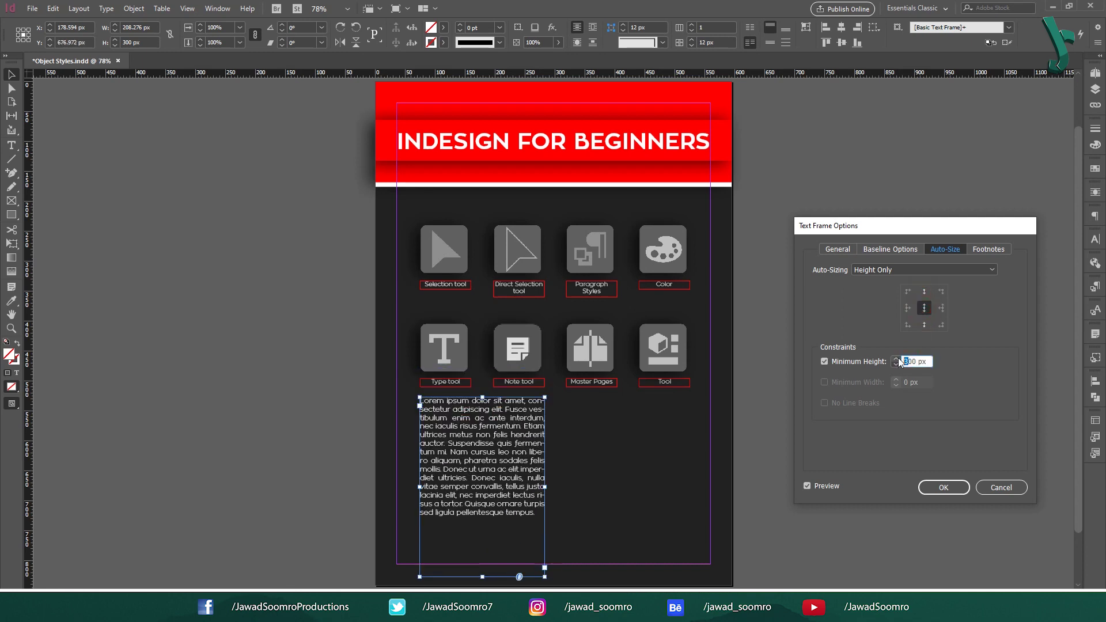
{"action": "left_click", "coordinate": [924, 292]}
{"action": "left_click", "coordinate": [924, 324]}
{"action": "left_click", "coordinate": [924, 292]}
{"action": "left_click", "coordinate": [926, 310]}
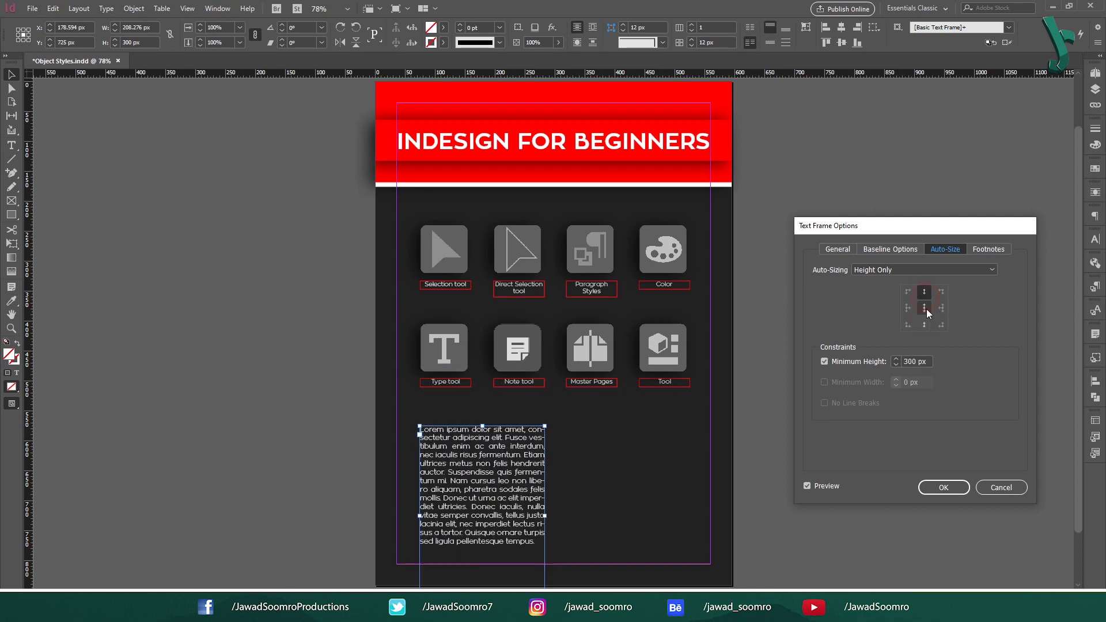
{"action": "left_click", "coordinate": [924, 292]}
{"action": "left_click", "coordinate": [923, 307]}
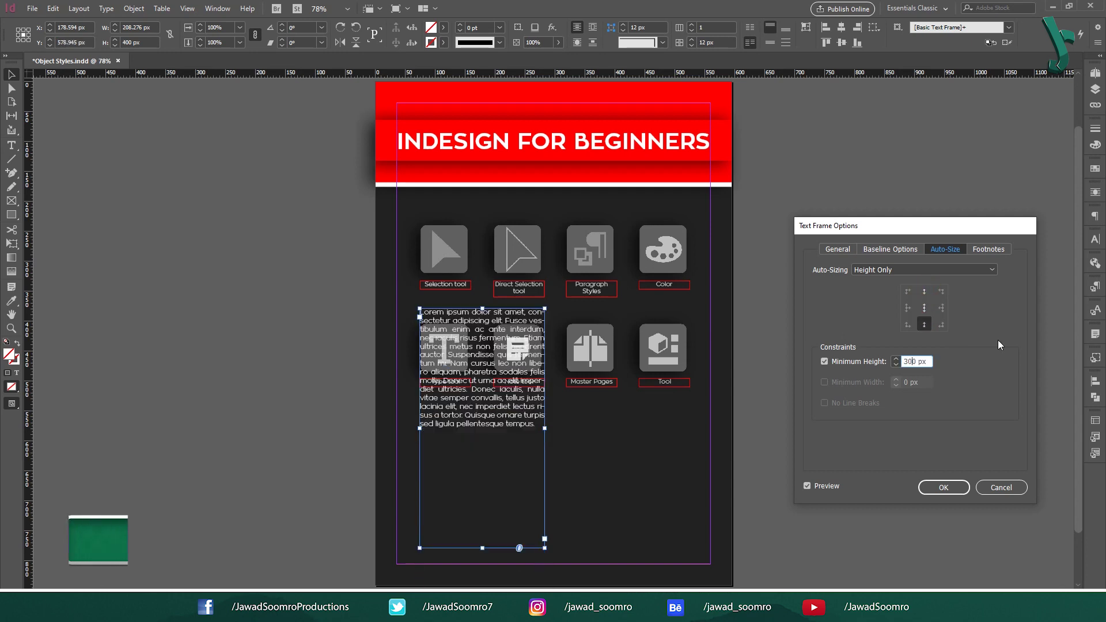
Step: Apply the 300 px minimum height again and alternate the frame's growth origin between centre, top and bottom
{"action": "left_click", "coordinate": [924, 325]}
{"action": "left_click", "coordinate": [925, 308]}
{"action": "left_click", "coordinate": [925, 293]}
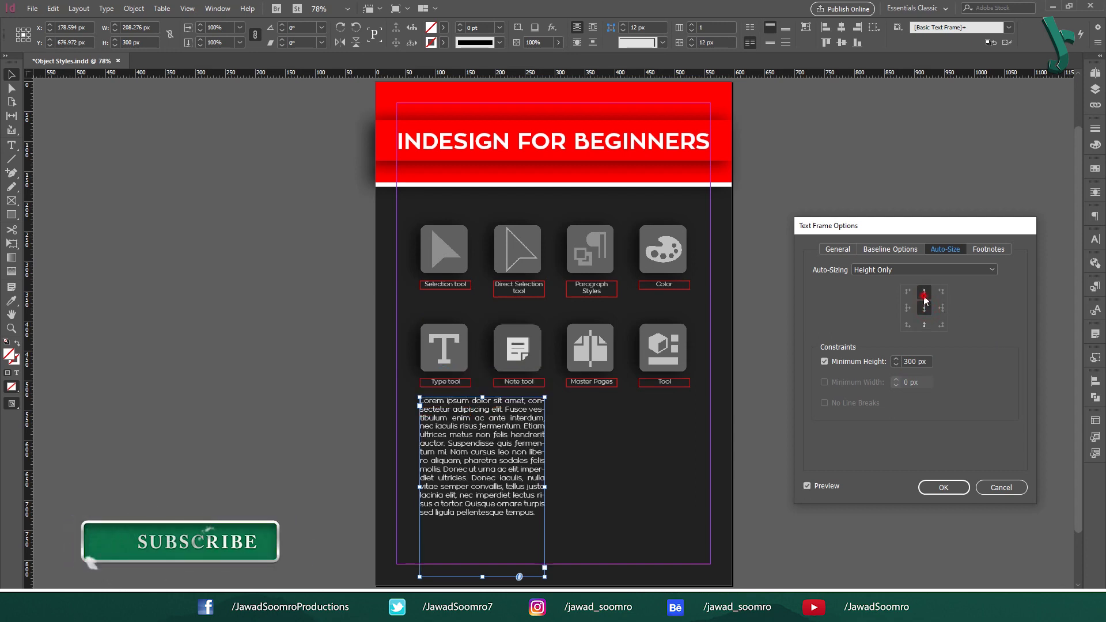
{"action": "left_click", "coordinate": [925, 308]}
{"action": "left_click", "coordinate": [922, 319]}
{"action": "left_click", "coordinate": [924, 294]}
{"action": "left_click", "coordinate": [923, 308]}
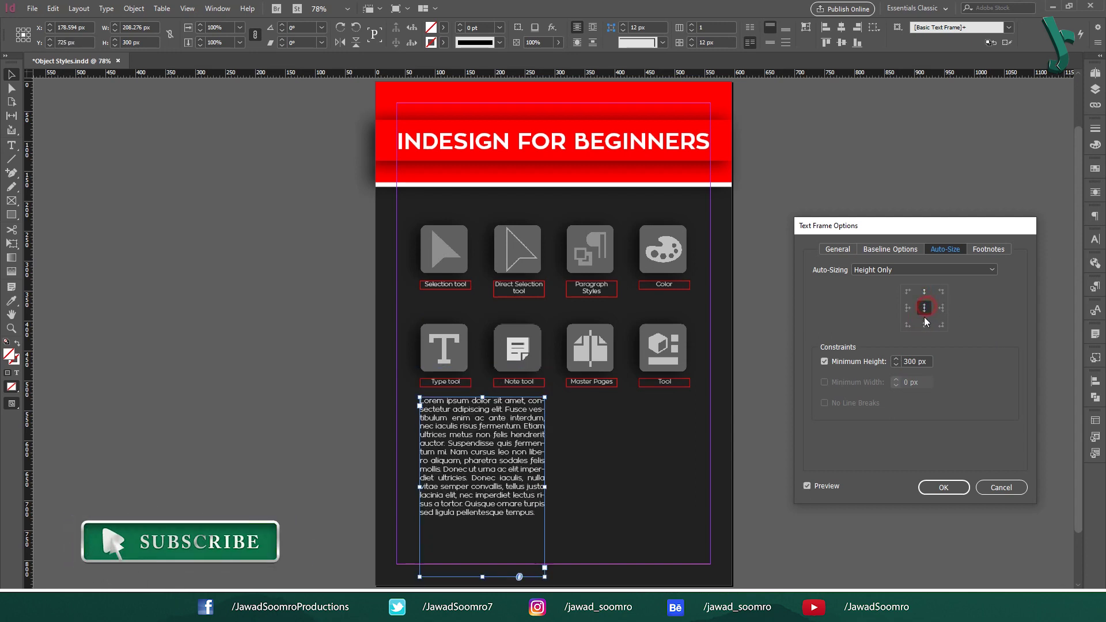
{"action": "left_click", "coordinate": [924, 324]}
{"action": "left_click", "coordinate": [925, 308]}
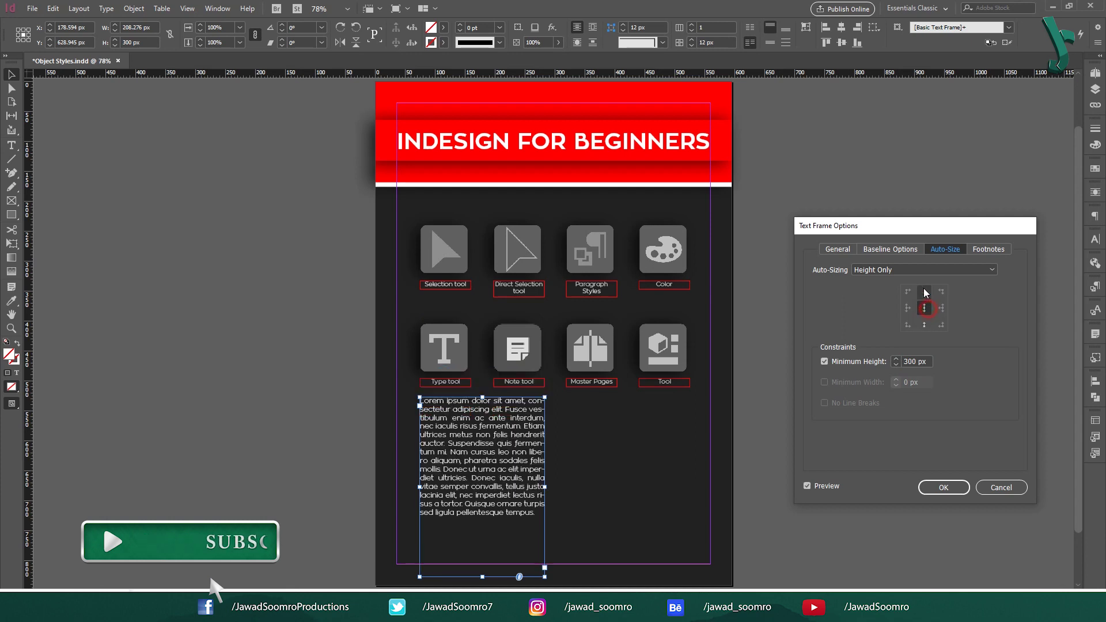
{"action": "left_click", "coordinate": [924, 294]}
{"action": "left_click", "coordinate": [925, 308]}
{"action": "left_click", "coordinate": [924, 323]}
{"action": "left_click", "coordinate": [924, 296]}
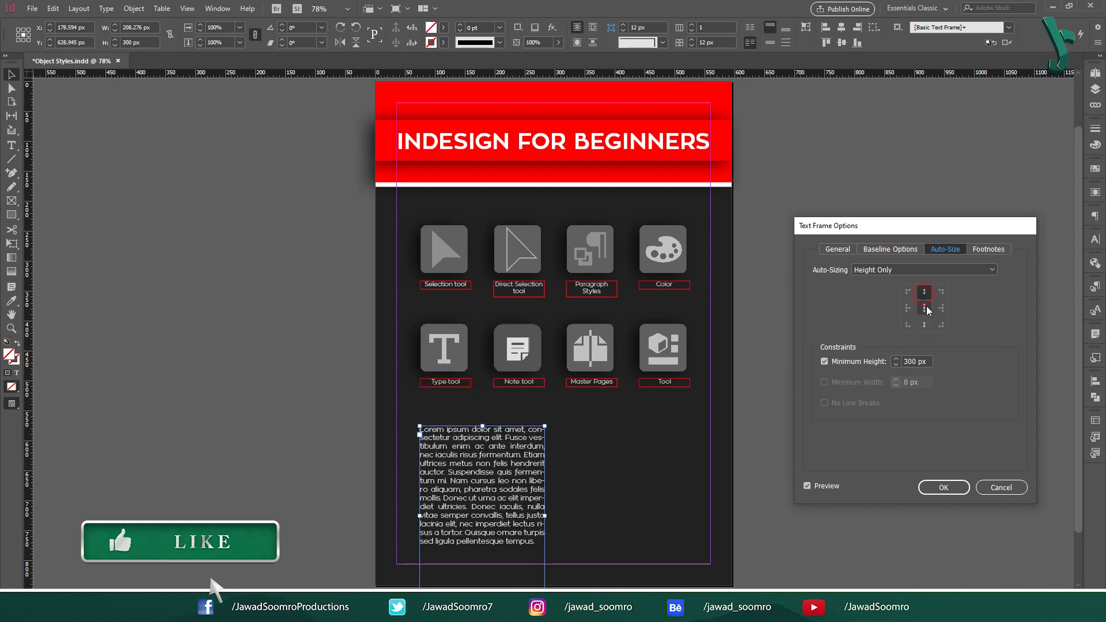
Step: Switch auto-sizing to Width Only and try the right, left and centre reference points
{"action": "left_click", "coordinate": [924, 269]}
{"action": "left_click", "coordinate": [904, 304]}
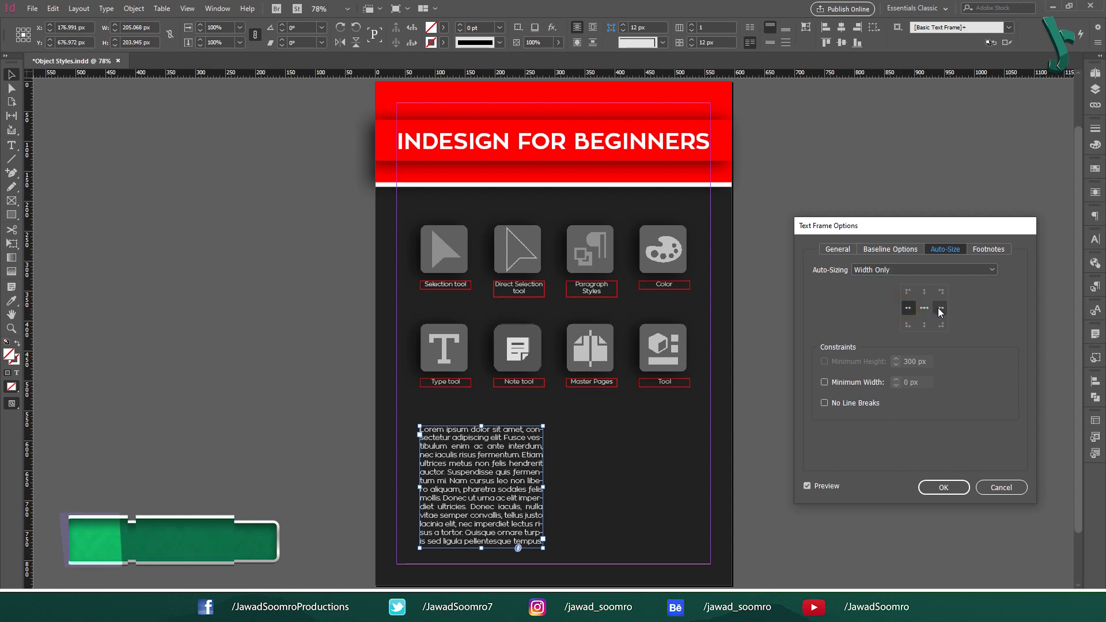
{"action": "left_click", "coordinate": [939, 309]}
{"action": "left_click", "coordinate": [910, 308]}
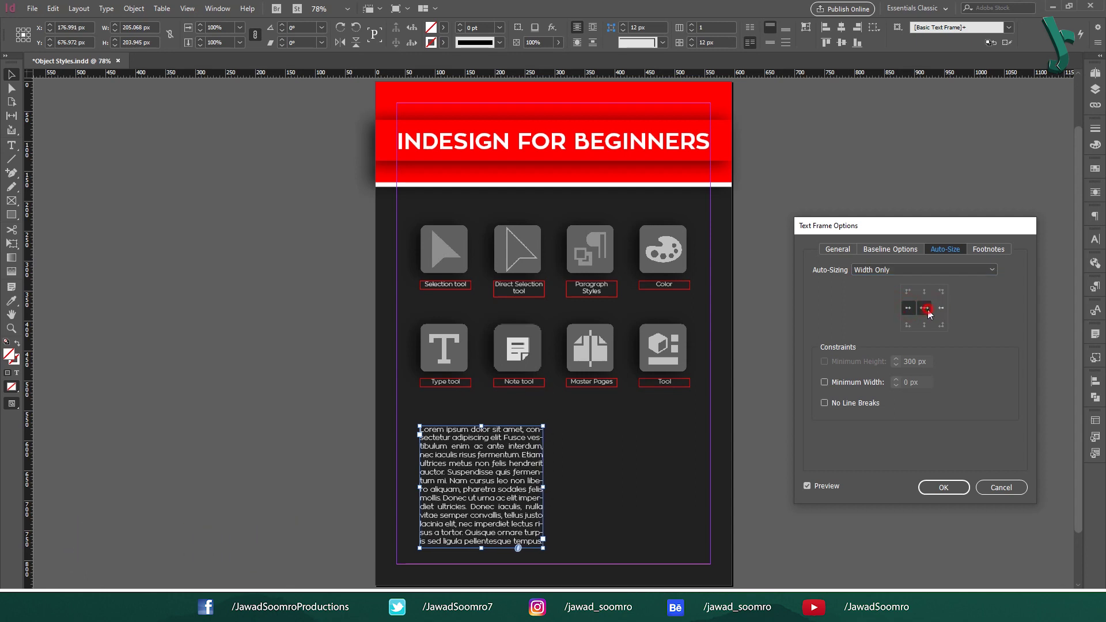
{"action": "left_click", "coordinate": [926, 310]}
Step: Enable a minimum width of 200 px and compare growth from the right, left and centre reference points
{"action": "left_click", "coordinate": [825, 383]}
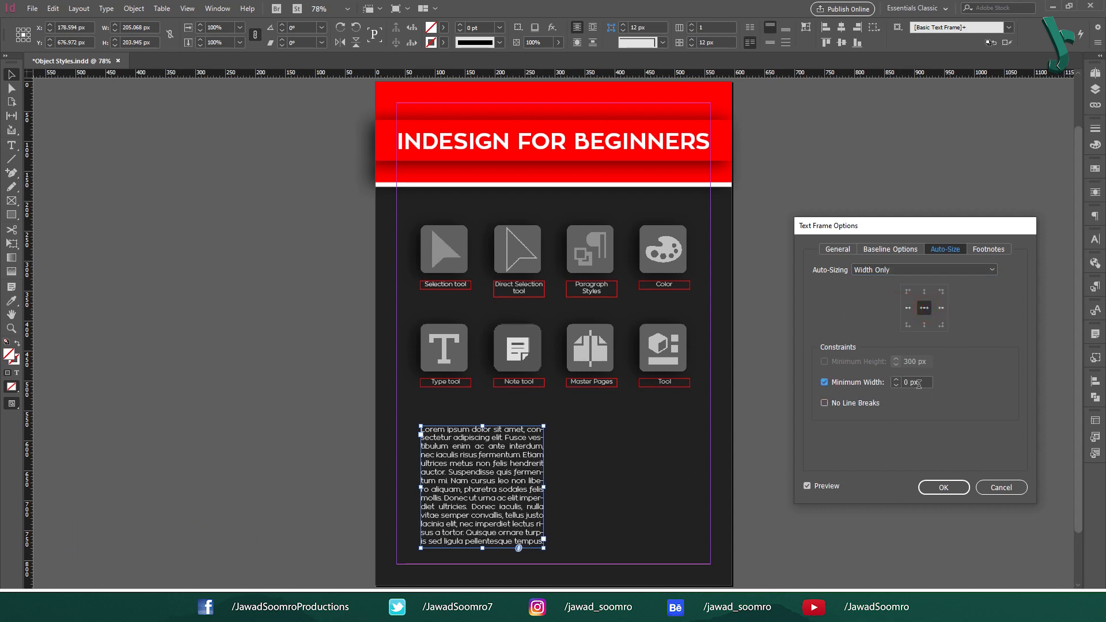
{"action": "triple_click", "coordinate": [913, 382]}
{"action": "key", "text": "Tab"}
{"action": "left_click", "coordinate": [941, 311]}
{"action": "left_click", "coordinate": [909, 309]}
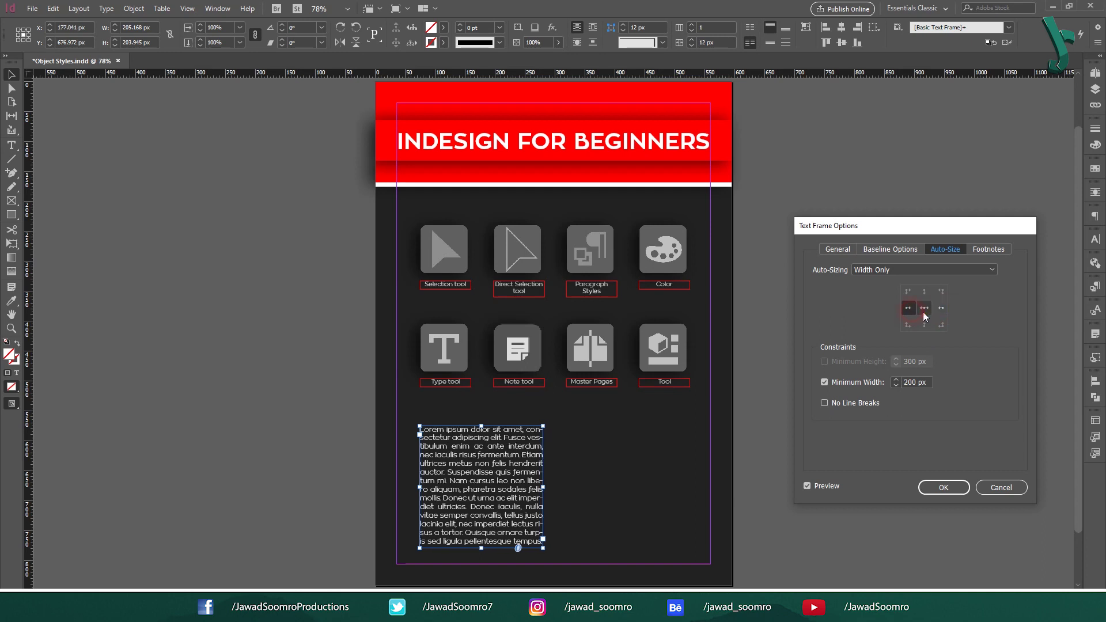
{"action": "left_click", "coordinate": [924, 309]}
Step: Set the minimum width to 500 px and compare the frame's growth from the left, right and centre reference points
{"action": "left_click_drag", "start_coordinate": [905, 382], "coordinate": [911, 382]}
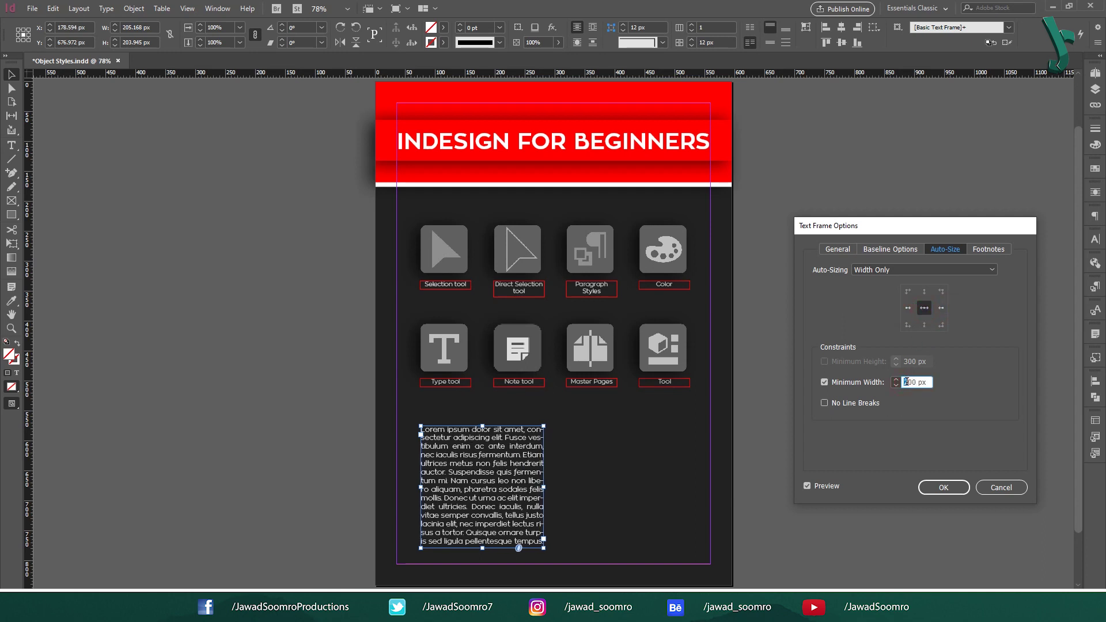
{"action": "key", "text": "Tab"}
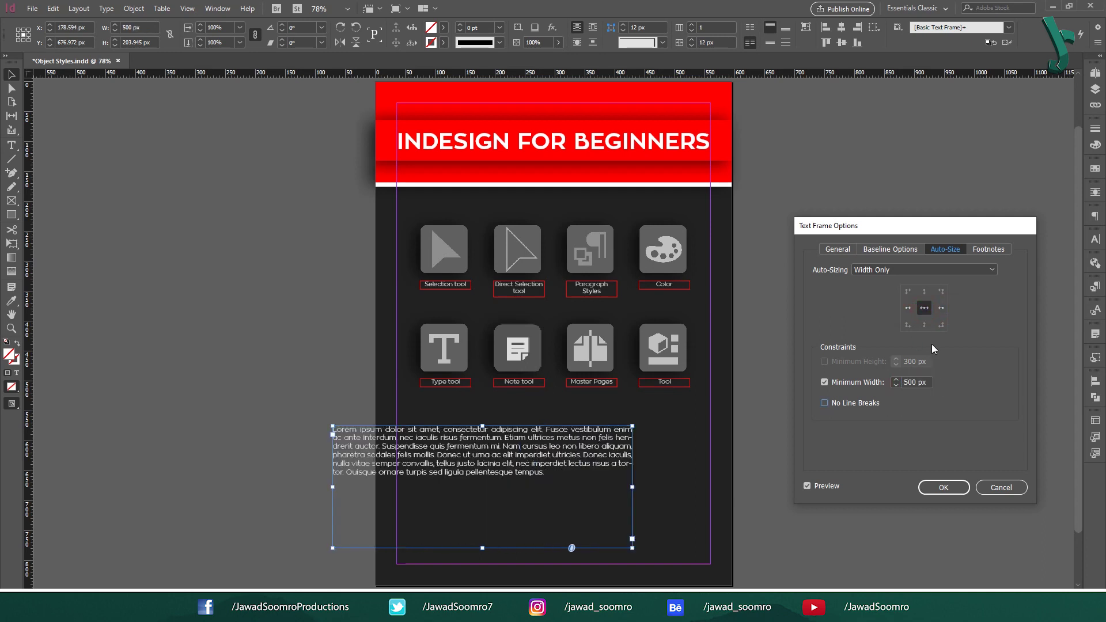
{"action": "left_click", "coordinate": [908, 308]}
{"action": "left_click", "coordinate": [940, 309]}
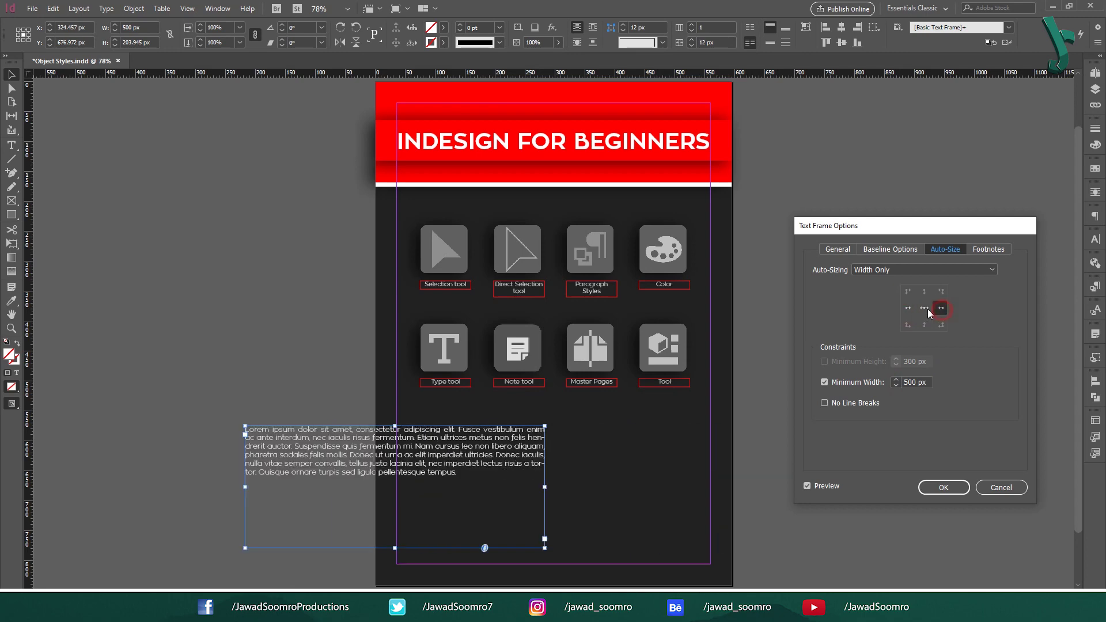
{"action": "left_click", "coordinate": [922, 309]}
{"action": "left_click", "coordinate": [908, 308]}
{"action": "left_click", "coordinate": [940, 308]}
{"action": "left_click", "coordinate": [924, 308]}
{"action": "left_click", "coordinate": [908, 308]}
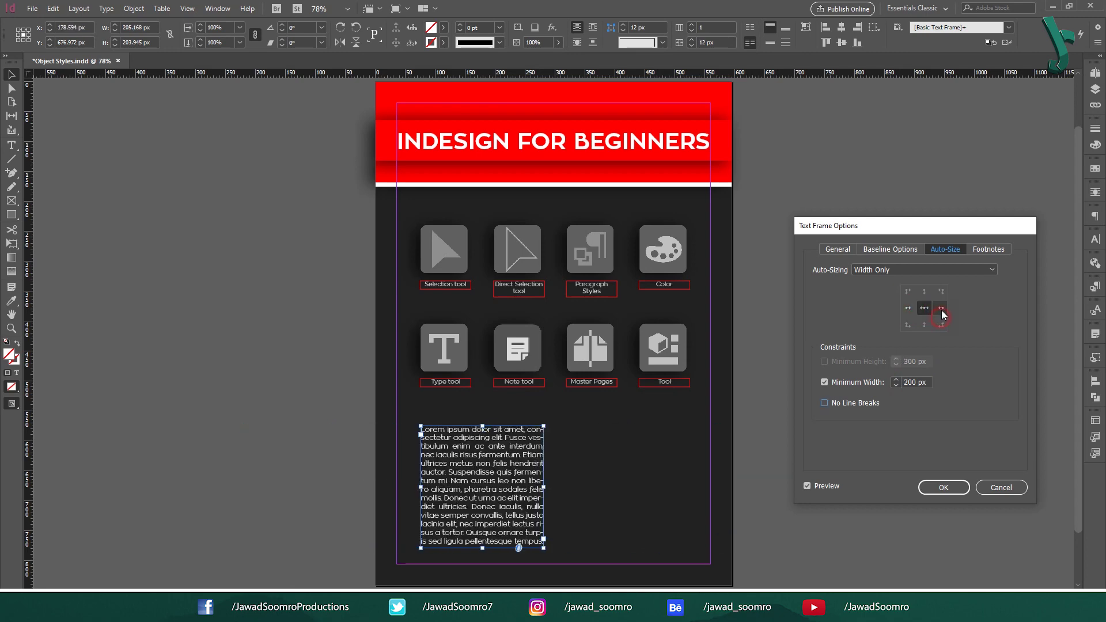
{"action": "left_click", "coordinate": [941, 308]}
Step: Re-enter the 500 px minimum width from the centre reference point and cycle through the reference points, ending on the left one
{"action": "left_click", "coordinate": [908, 308]}
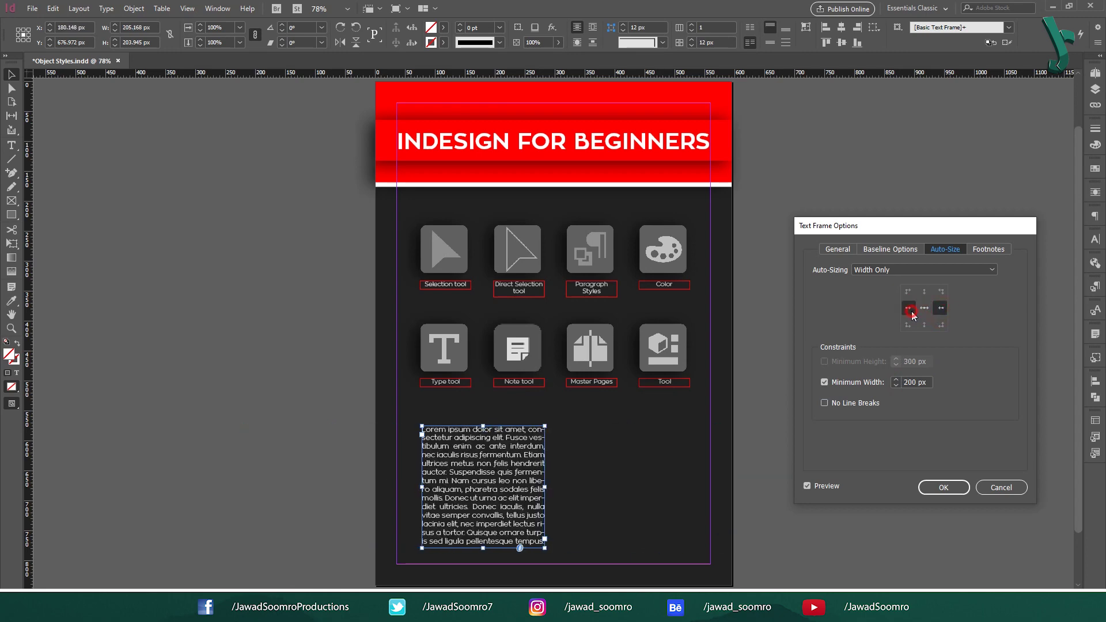
{"action": "left_click", "coordinate": [924, 310]}
{"action": "left_click_drag", "start_coordinate": [903, 382], "coordinate": [911, 382]}
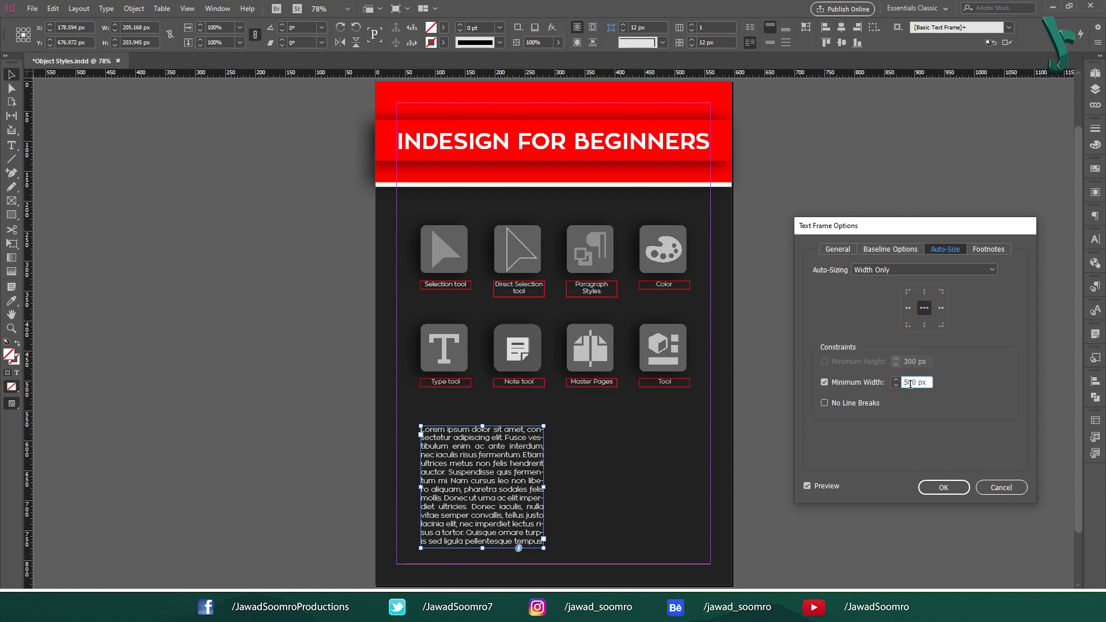
{"action": "key", "text": "Tab"}
{"action": "left_click", "coordinate": [908, 307]}
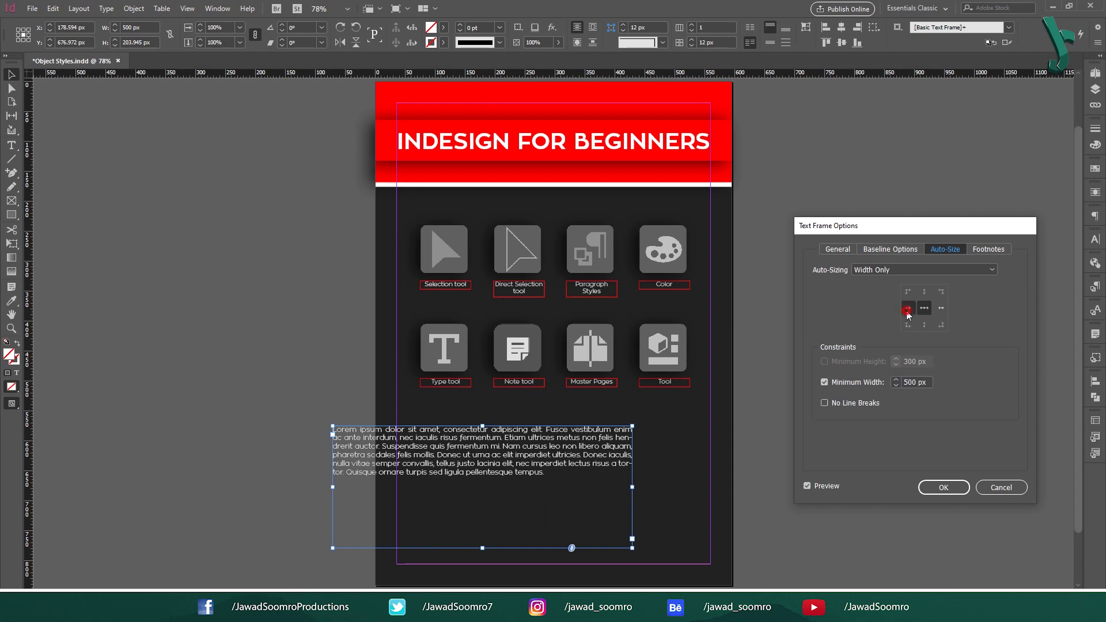
{"action": "left_click", "coordinate": [940, 308]}
{"action": "left_click", "coordinate": [924, 308]}
{"action": "left_click", "coordinate": [908, 308]}
{"action": "left_click", "coordinate": [940, 309]}
{"action": "left_click", "coordinate": [923, 308]}
{"action": "left_click", "coordinate": [908, 308]}
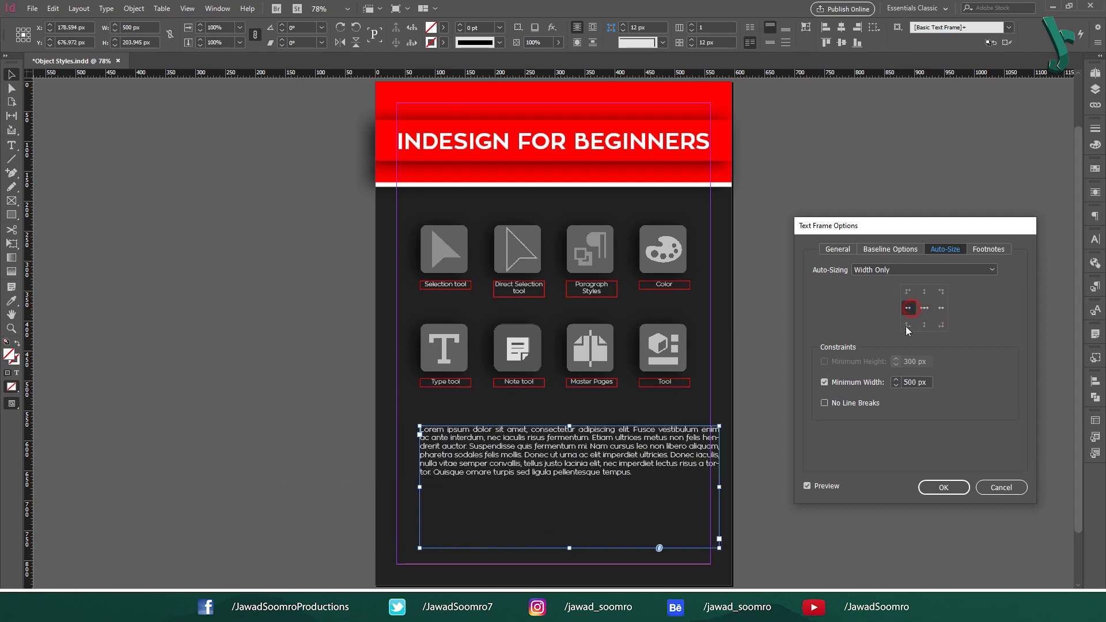
Step: Set auto-sizing to Height and Width with a minimum height of 700 px and minimum width of 500 px
{"action": "left_click", "coordinate": [922, 270]}
{"action": "left_click", "coordinate": [901, 321]}
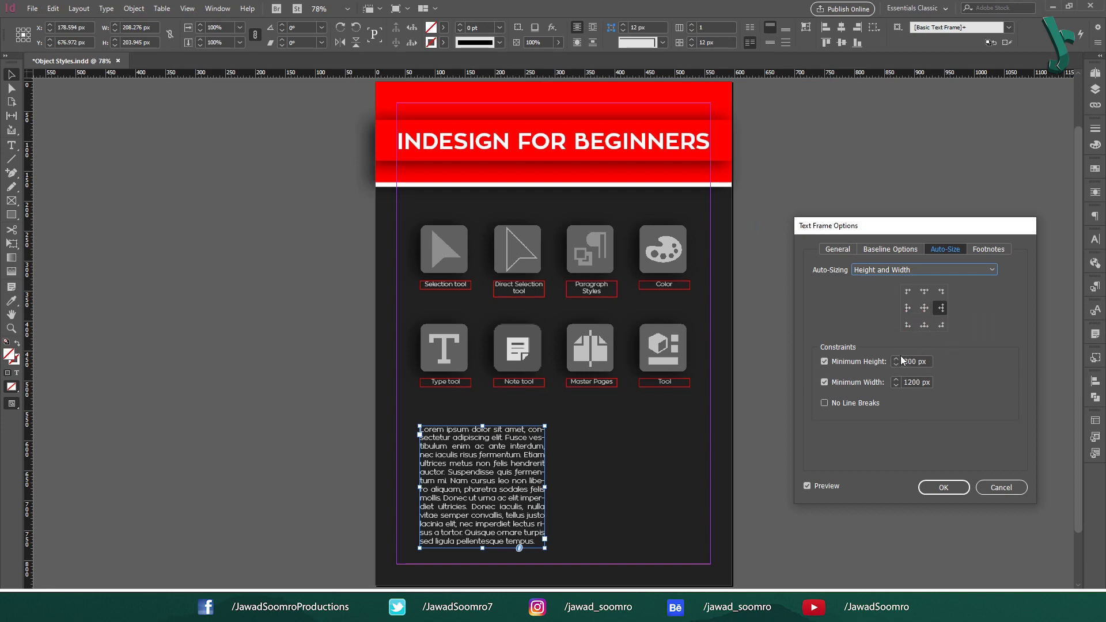
{"action": "left_click", "coordinate": [902, 361]}
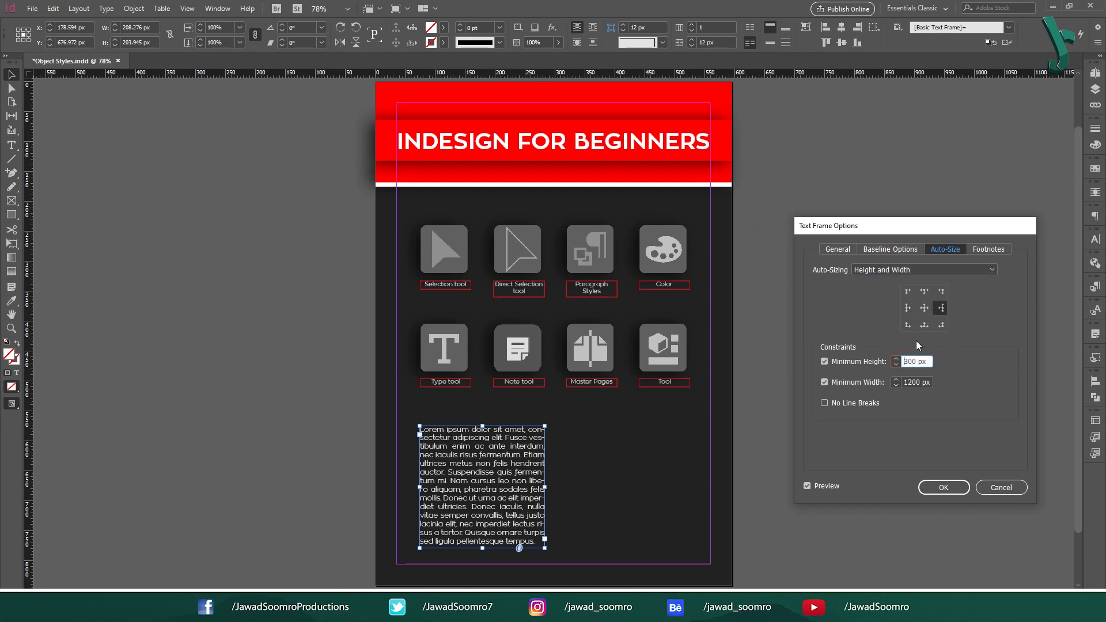
{"action": "key", "text": "ctrl+a"}
{"action": "type", "text": "700"}
{"action": "key", "text": "Tab"}
{"action": "type", "text": "500"}
{"action": "key", "text": "Tab"}
Step: Try the corner, edge and centre reference points for Height and Width growth of the text frame
{"action": "left_click", "coordinate": [924, 291]}
{"action": "left_click", "coordinate": [940, 292]}
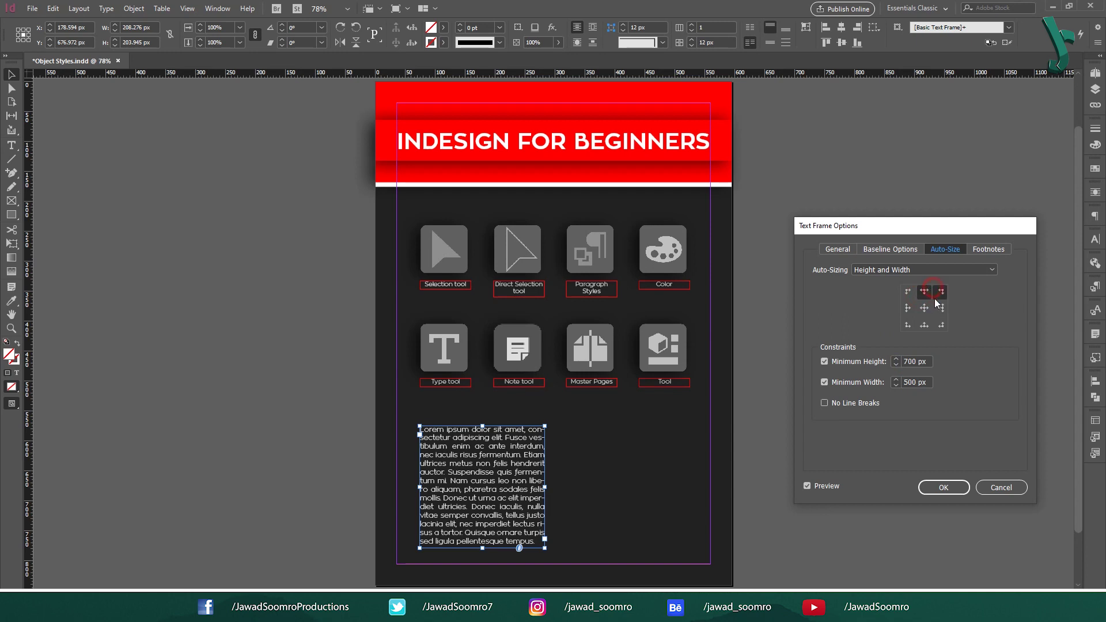
{"action": "left_click", "coordinate": [939, 307]}
{"action": "left_click", "coordinate": [909, 307]}
{"action": "left_click", "coordinate": [910, 290]}
{"action": "left_click", "coordinate": [908, 324]}
{"action": "left_click", "coordinate": [924, 325]}
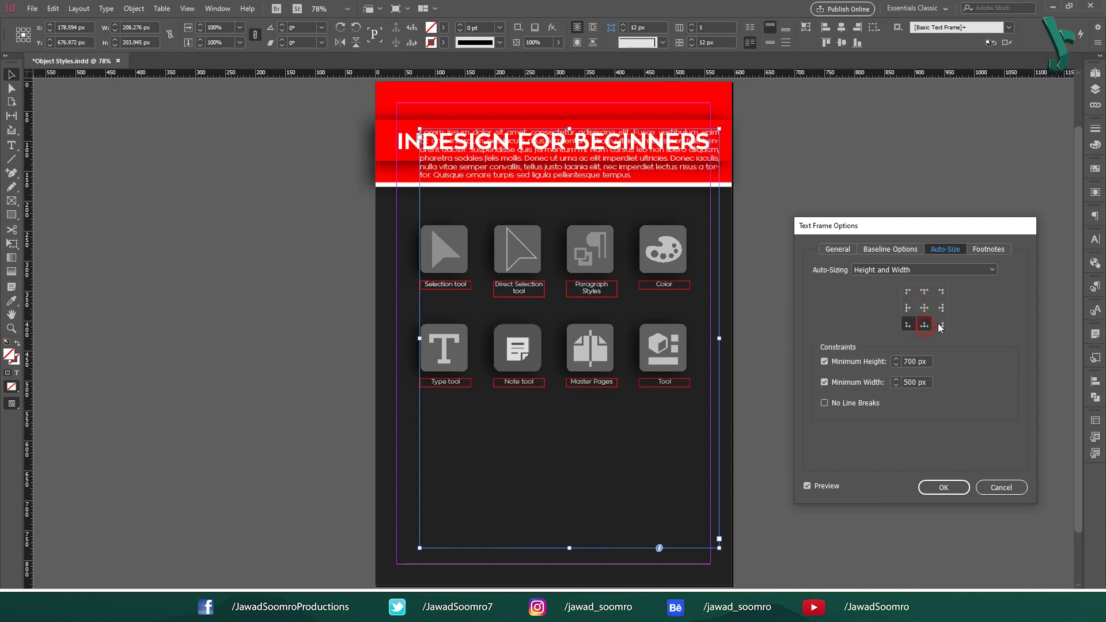
{"action": "left_click", "coordinate": [940, 307]}
{"action": "left_click", "coordinate": [924, 308]}
{"action": "left_click", "coordinate": [908, 307]}
{"action": "left_click", "coordinate": [908, 291]}
{"action": "left_click", "coordinate": [924, 291]}
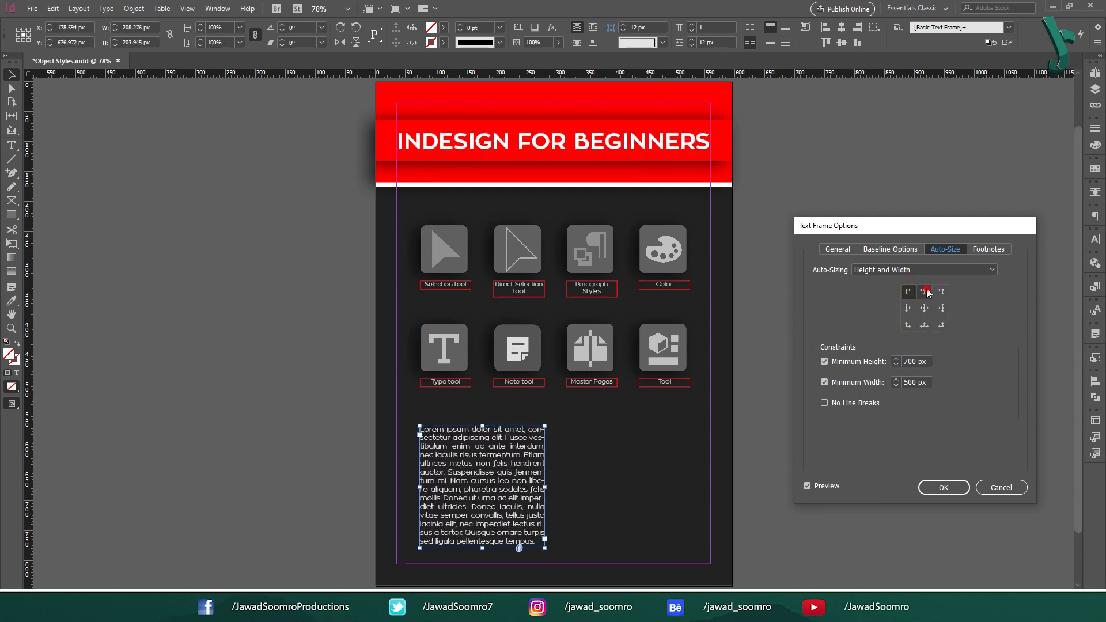
{"action": "left_click", "coordinate": [943, 291]}
{"action": "left_click", "coordinate": [940, 307]}
{"action": "left_click", "coordinate": [940, 325]}
{"action": "left_click", "coordinate": [921, 324]}
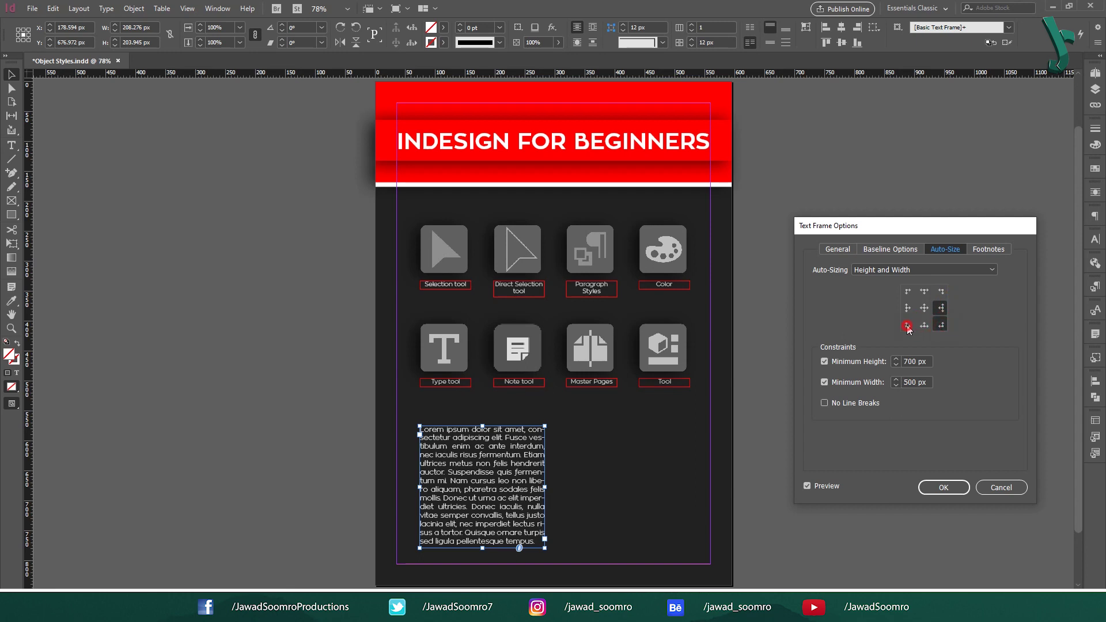
{"action": "left_click", "coordinate": [907, 292]}
{"action": "left_click", "coordinate": [924, 292]}
{"action": "left_click", "coordinate": [924, 308]}
{"action": "left_click", "coordinate": [924, 324]}
{"action": "left_click", "coordinate": [938, 321]}
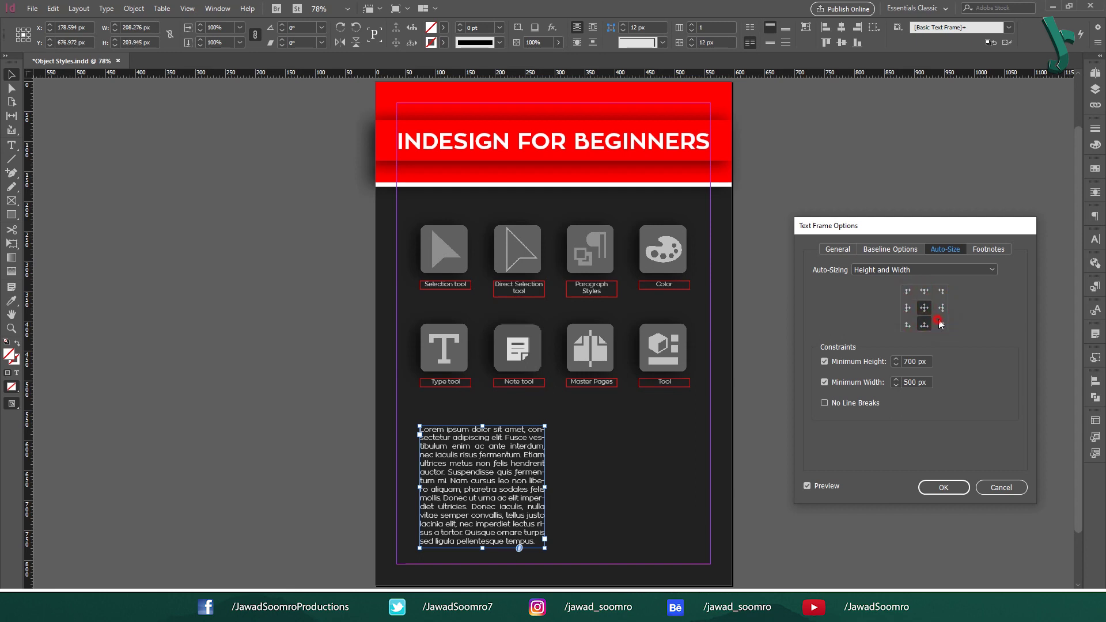
{"action": "left_click", "coordinate": [941, 292]}
{"action": "left_click", "coordinate": [908, 291]}
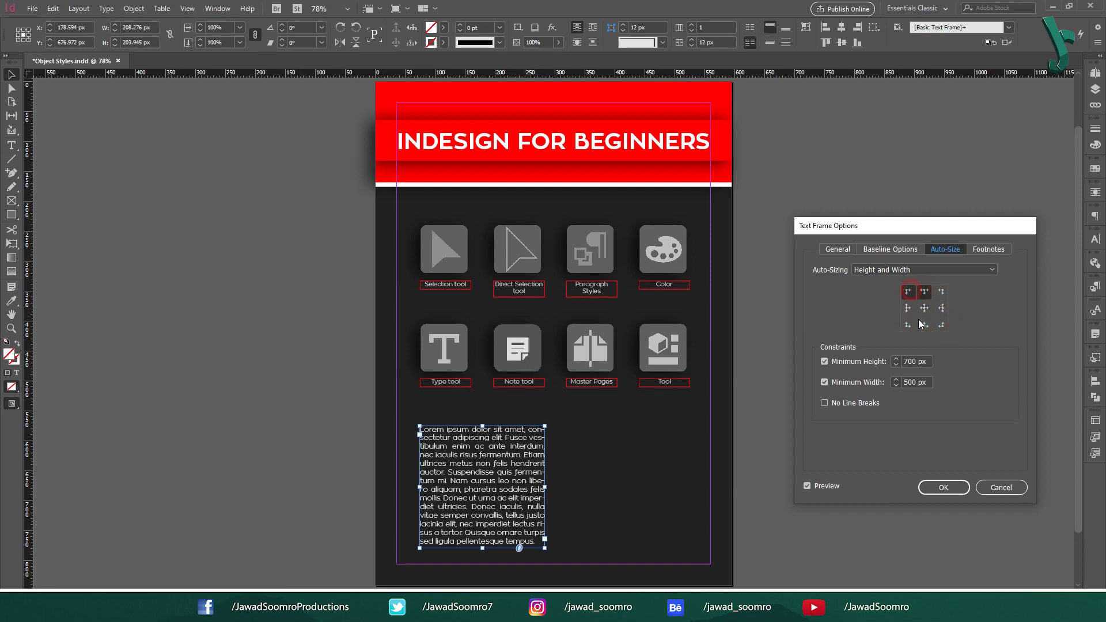
Step: Set the minimum height to 1000 px and choose the centre reference point
{"action": "left_click", "coordinate": [908, 361]}
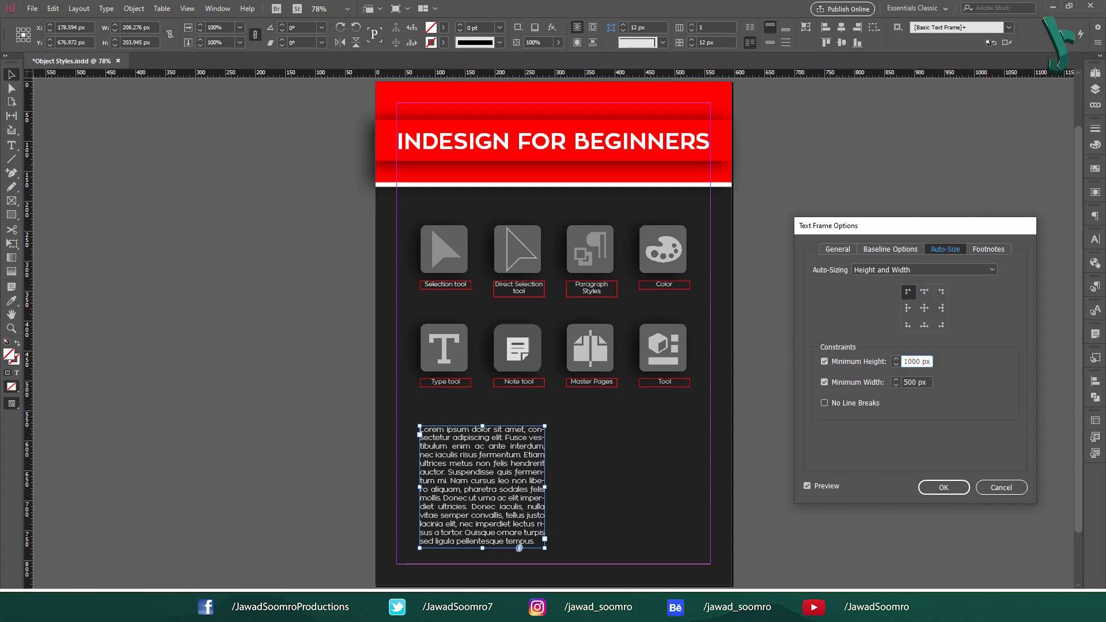
{"action": "key", "text": "Tab"}
{"action": "left_click", "coordinate": [924, 308]}
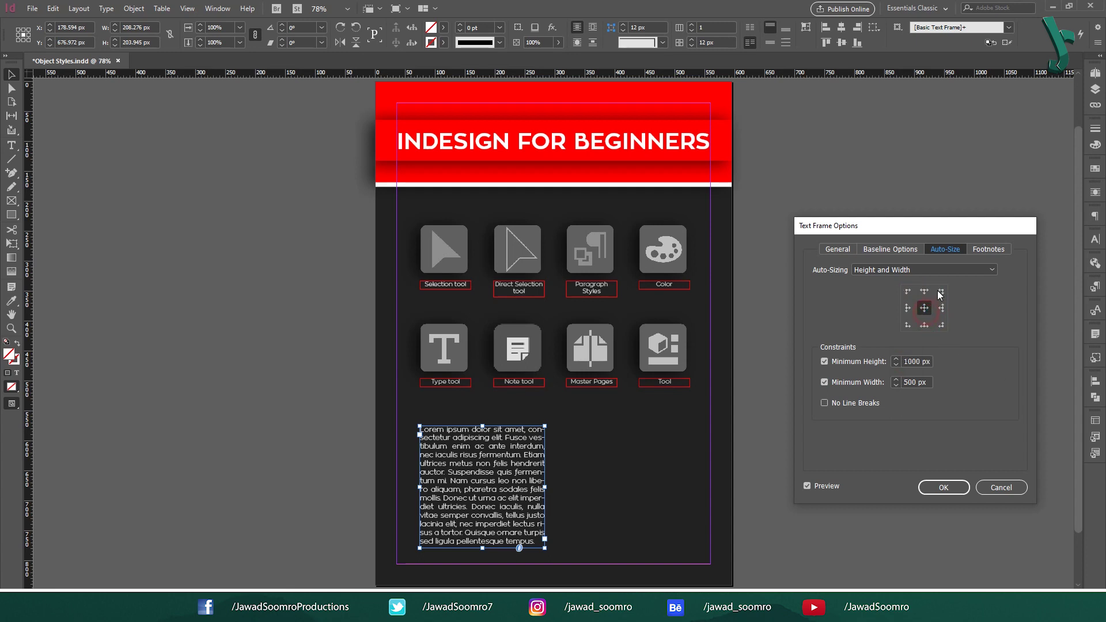
Step: Turn the minimum height and minimum width constraints off and back on to compare the frame's size
{"action": "left_click", "coordinate": [825, 382]}
{"action": "left_click", "coordinate": [824, 382]}
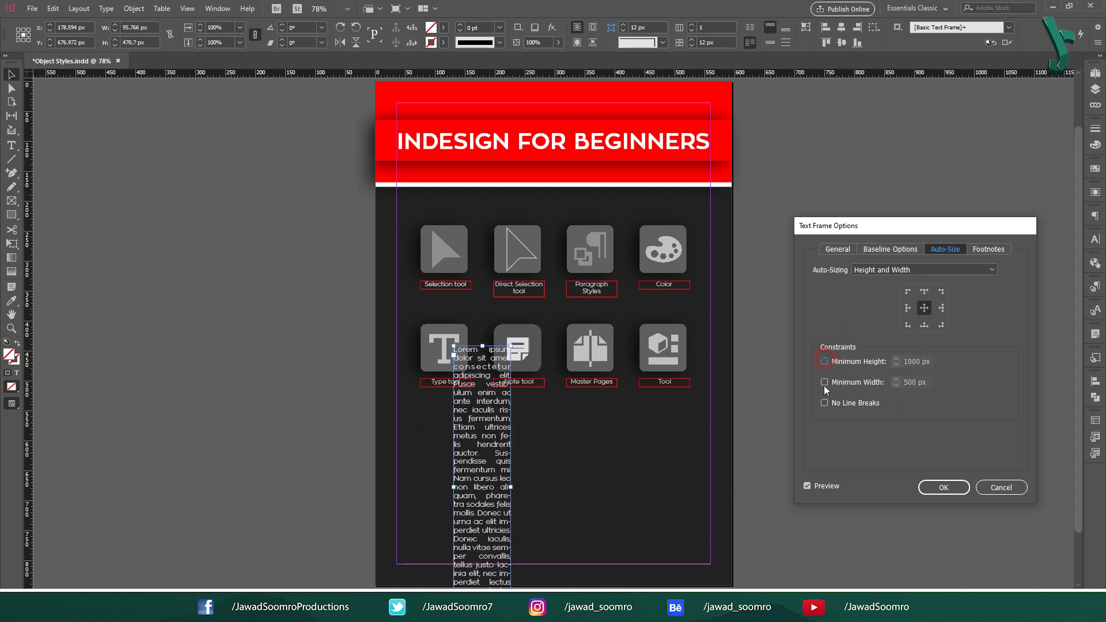
{"action": "left_click", "coordinate": [825, 382]}
Step: Switch auto-sizing to Height and Width (Keep Proportions) and try the different reference points, finishing on the bottom-left one
{"action": "left_click", "coordinate": [889, 269]}
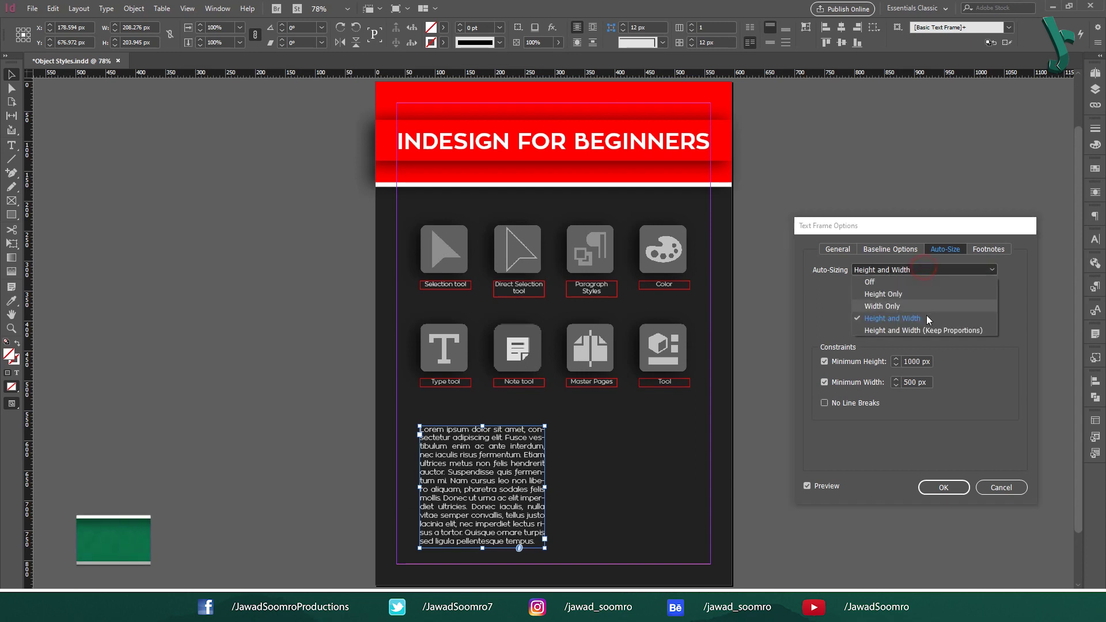
{"action": "left_click", "coordinate": [876, 395]}
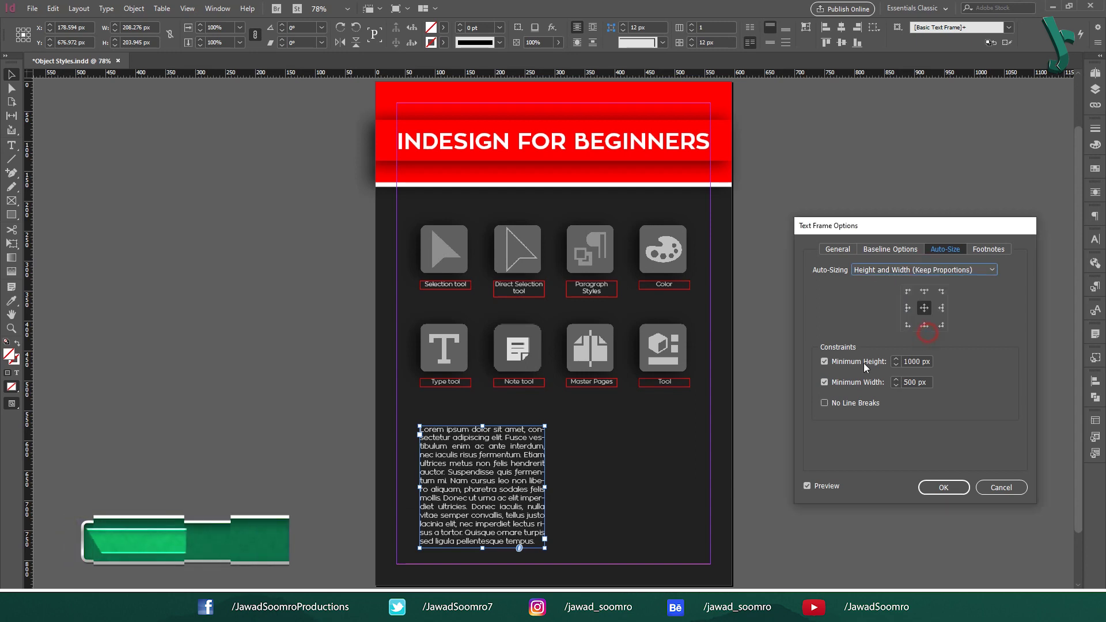
{"action": "left_click", "coordinate": [924, 291]}
{"action": "left_click", "coordinate": [940, 291]}
{"action": "left_click", "coordinate": [941, 307]}
{"action": "left_click", "coordinate": [941, 325]}
{"action": "left_click", "coordinate": [923, 325]}
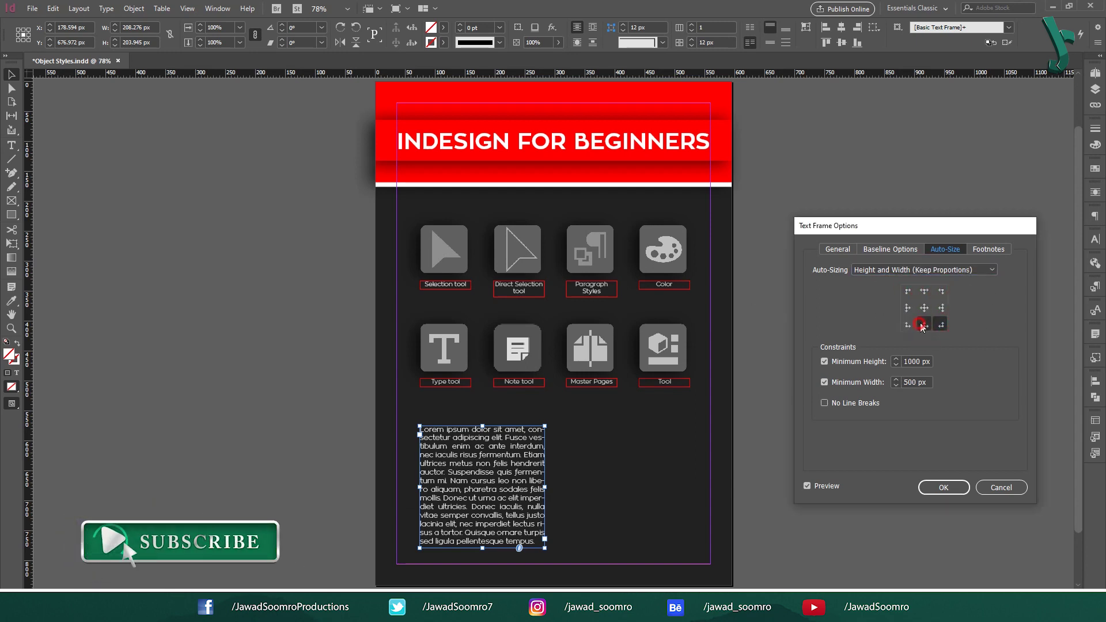
{"action": "left_click", "coordinate": [924, 308]}
{"action": "left_click", "coordinate": [908, 307]}
{"action": "left_click", "coordinate": [908, 324]}
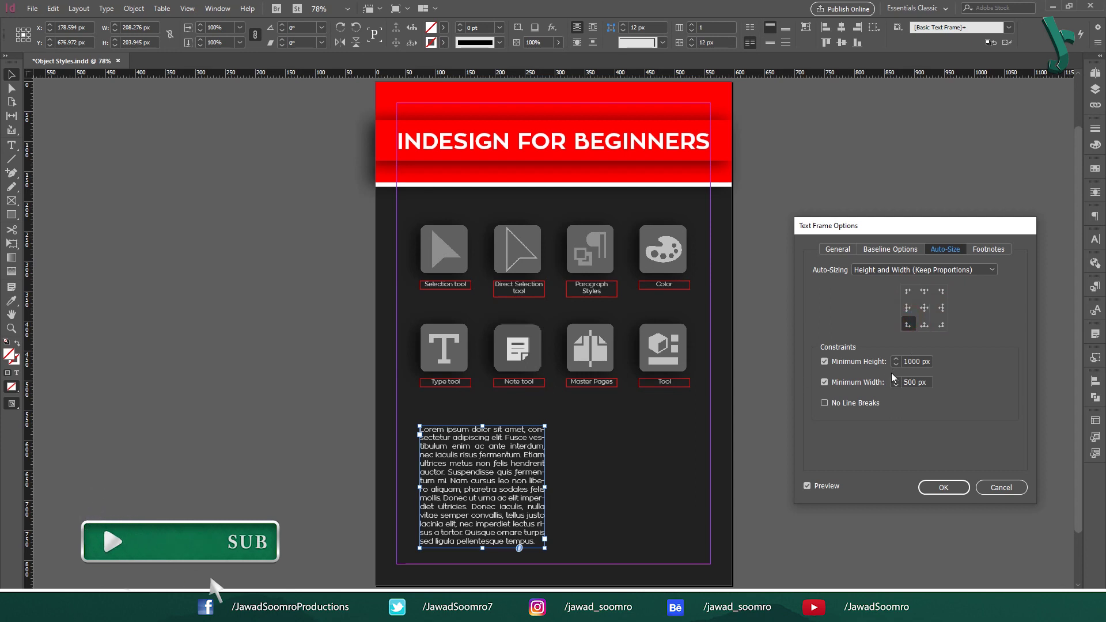
Step: Set the minimum width to 1000 px, then turn the minimum height and minimum width constraints off and back on
{"action": "left_click_drag", "start_coordinate": [908, 382], "coordinate": [879, 375]}
{"action": "type", "text": "10"}
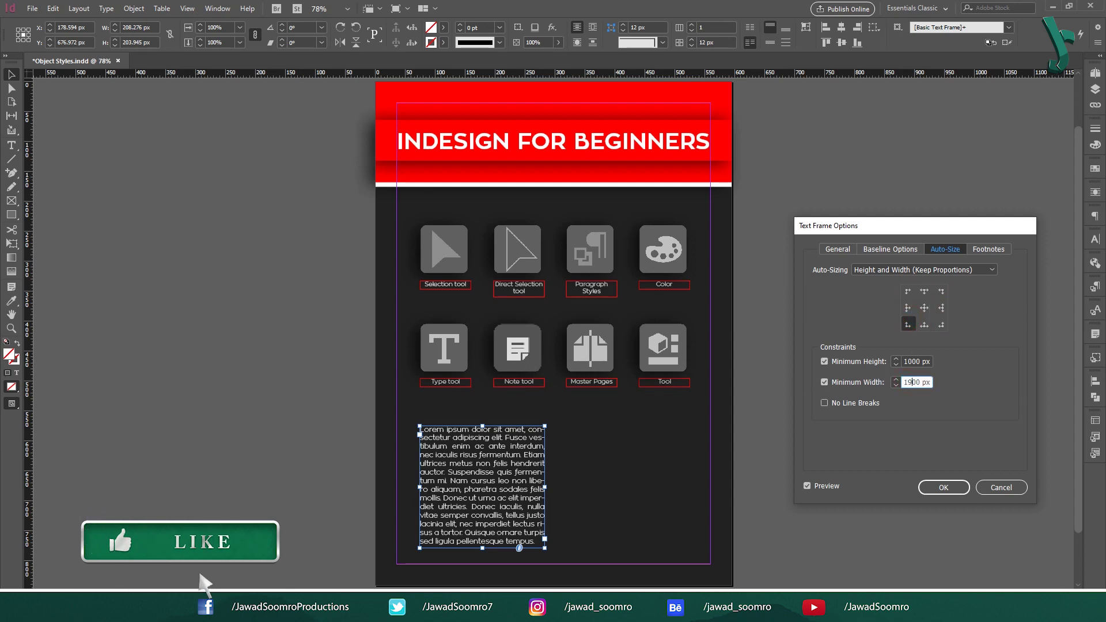
{"action": "left_click", "coordinate": [870, 361]}
{"action": "left_click", "coordinate": [874, 385]}
{"action": "left_click", "coordinate": [871, 362]}
{"action": "left_click", "coordinate": [874, 385]}
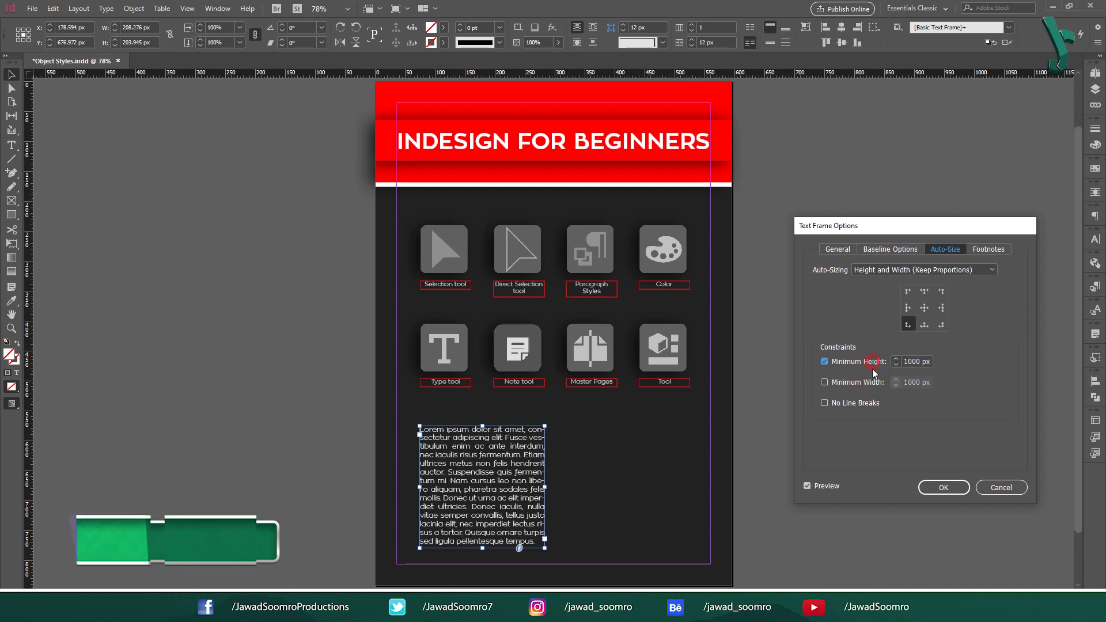
{"action": "left_click", "coordinate": [872, 365]}
{"action": "left_click", "coordinate": [869, 362]}
Step: Try the corner, edge and centre reference points with both minimum size constraints at 1000 px
{"action": "left_click", "coordinate": [925, 292]}
{"action": "left_click", "coordinate": [940, 292]}
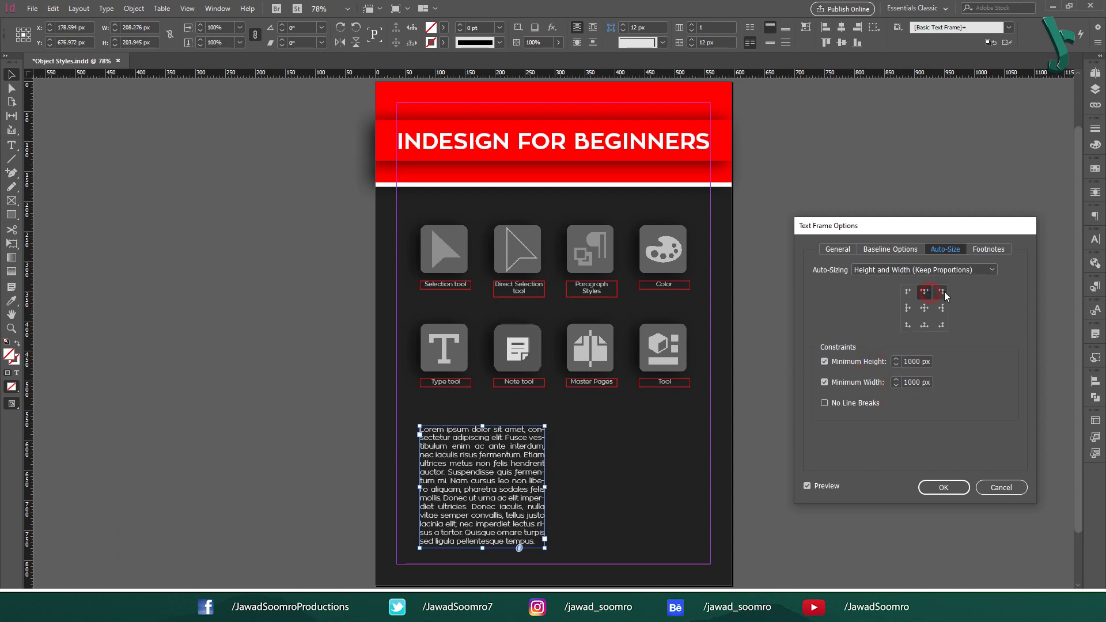
{"action": "left_click", "coordinate": [938, 308]}
{"action": "left_click", "coordinate": [907, 308]}
{"action": "left_click", "coordinate": [907, 292]}
{"action": "left_click", "coordinate": [923, 309]}
{"action": "left_click", "coordinate": [908, 323]}
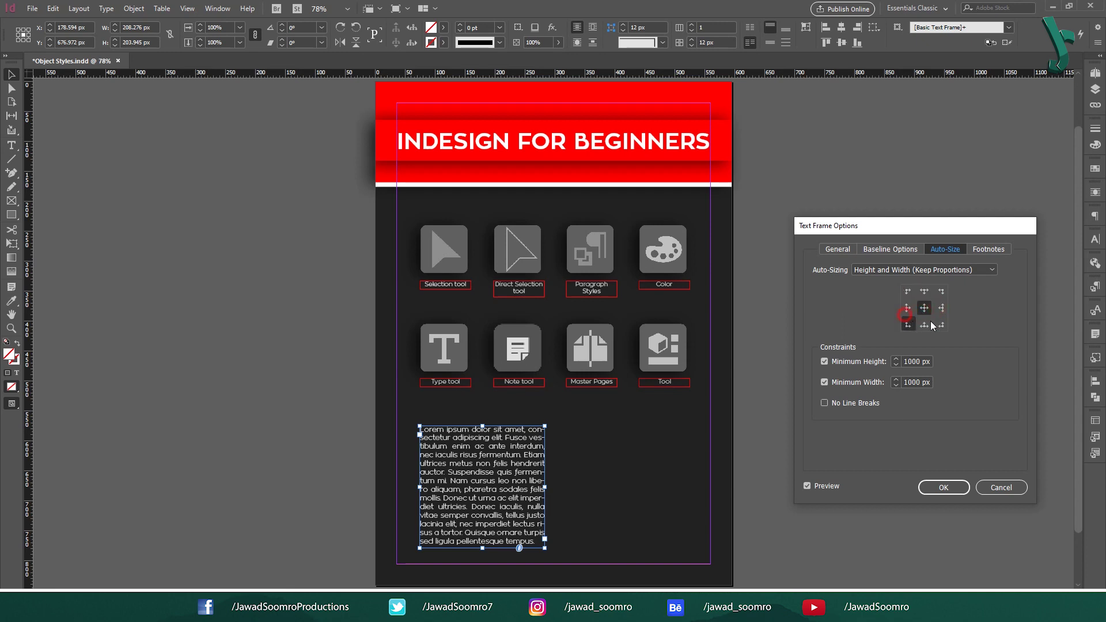
{"action": "left_click", "coordinate": [929, 324]}
Step: Reselect Height and Width (Keep Proportions) and cycle through all the reference points again, finishing on the left-centre one
{"action": "left_click", "coordinate": [920, 270]}
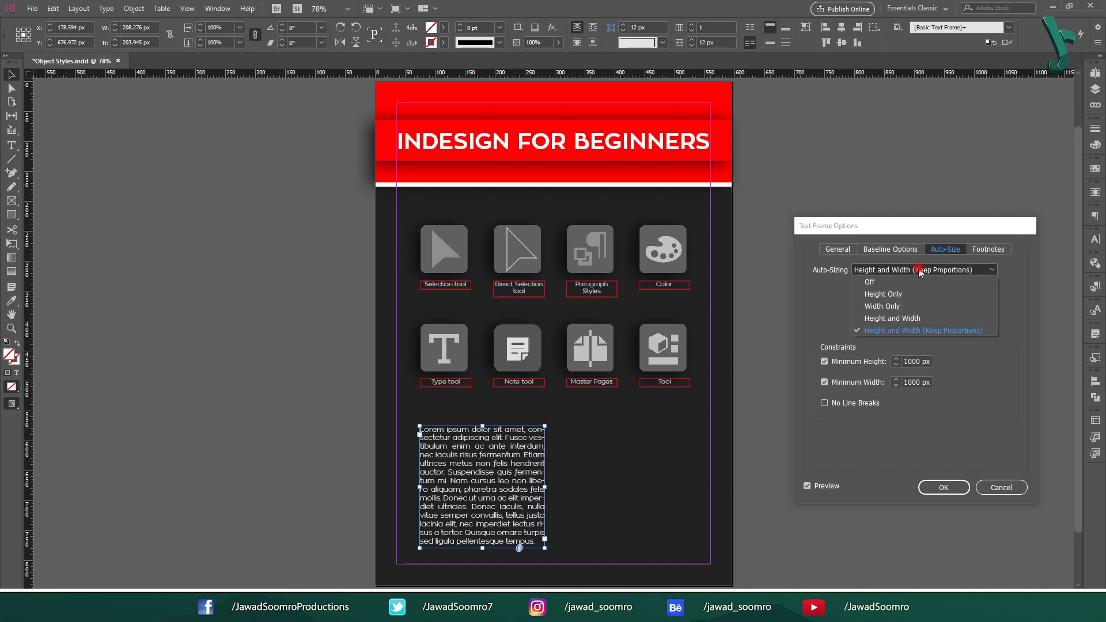
{"action": "left_click", "coordinate": [941, 329]}
{"action": "left_click", "coordinate": [941, 326]}
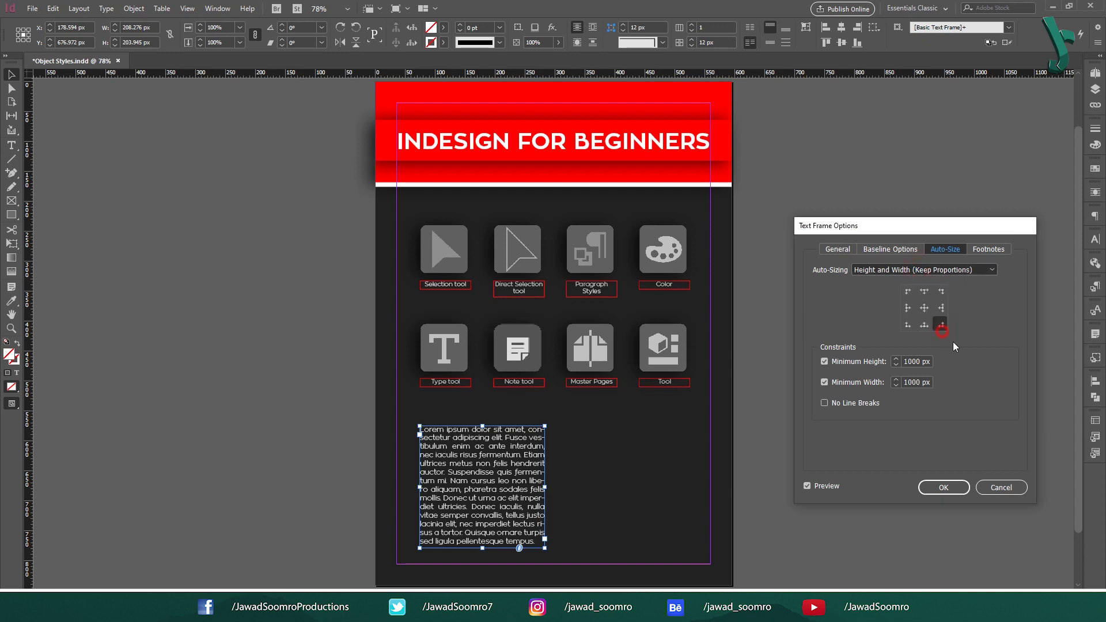
{"action": "left_click", "coordinate": [908, 309]}
{"action": "left_click", "coordinate": [925, 308]}
{"action": "left_click", "coordinate": [924, 292]}
{"action": "left_click", "coordinate": [943, 293]}
{"action": "left_click", "coordinate": [941, 308]}
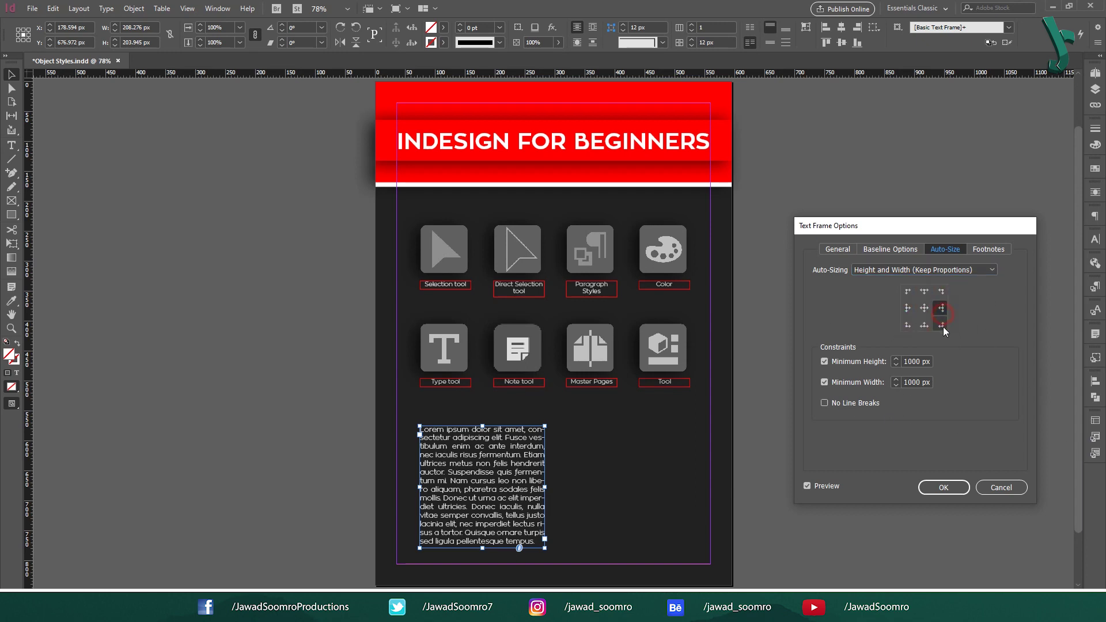
{"action": "left_click", "coordinate": [941, 325]}
{"action": "left_click", "coordinate": [924, 324]}
{"action": "left_click", "coordinate": [907, 325]}
{"action": "left_click", "coordinate": [907, 308]}
{"action": "left_click", "coordinate": [924, 308]}
{"action": "left_click", "coordinate": [908, 292]}
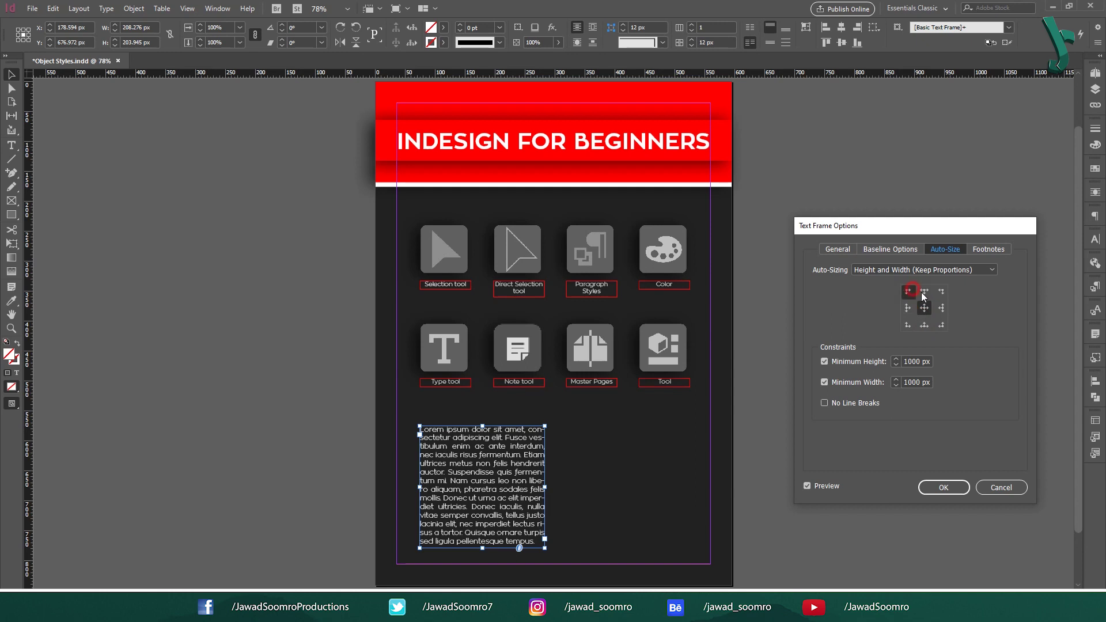
{"action": "left_click", "coordinate": [940, 295]}
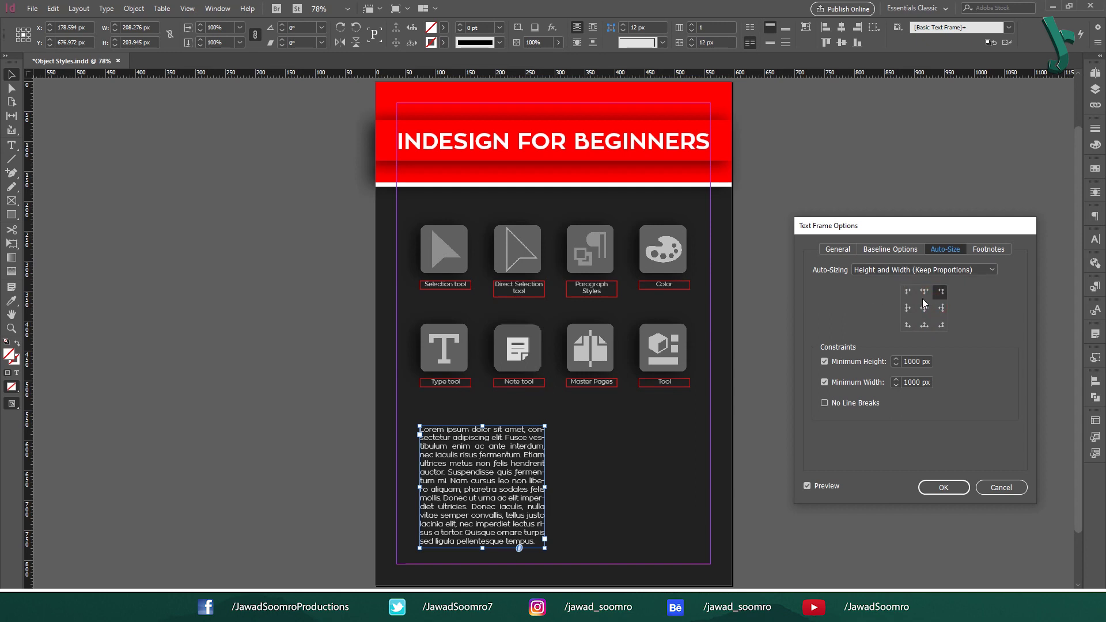
{"action": "left_click", "coordinate": [907, 307]}
Step: Turn off the minimum height and minimum width constraints of the text frame
{"action": "left_click", "coordinate": [824, 361]}
{"action": "left_click", "coordinate": [824, 382]}
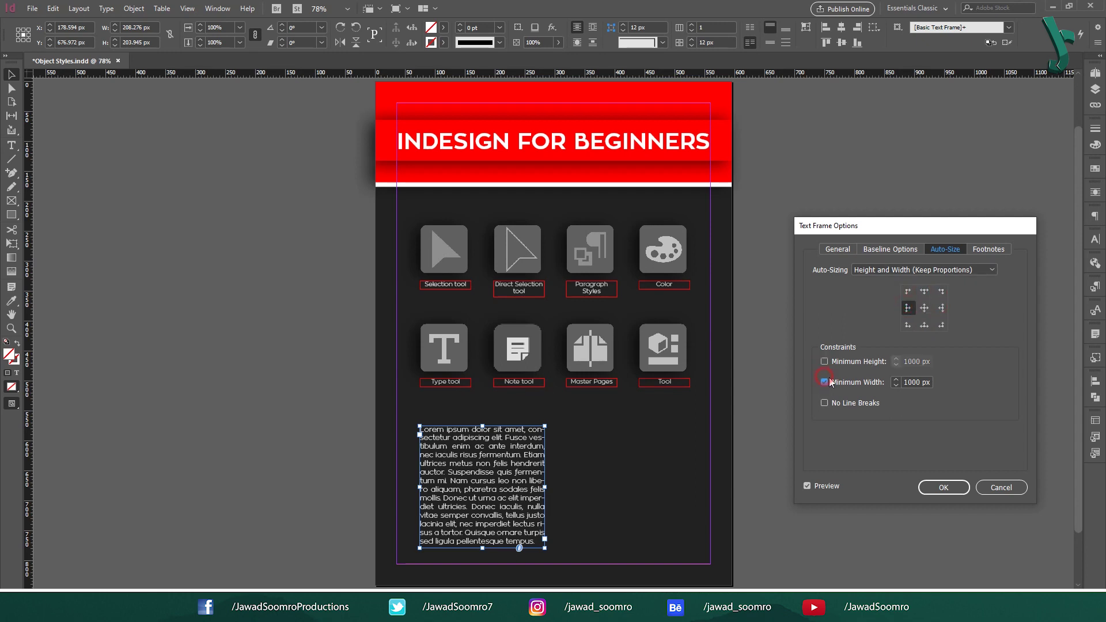
{"action": "left_click", "coordinate": [924, 308]}
{"action": "left_click", "coordinate": [823, 382]}
Step: Try the reference points for proportional growth without minimum size constraints and choose the bottom-left one
{"action": "left_click", "coordinate": [908, 308]}
{"action": "left_click", "coordinate": [925, 292]}
{"action": "left_click", "coordinate": [939, 292]}
{"action": "left_click", "coordinate": [941, 307]}
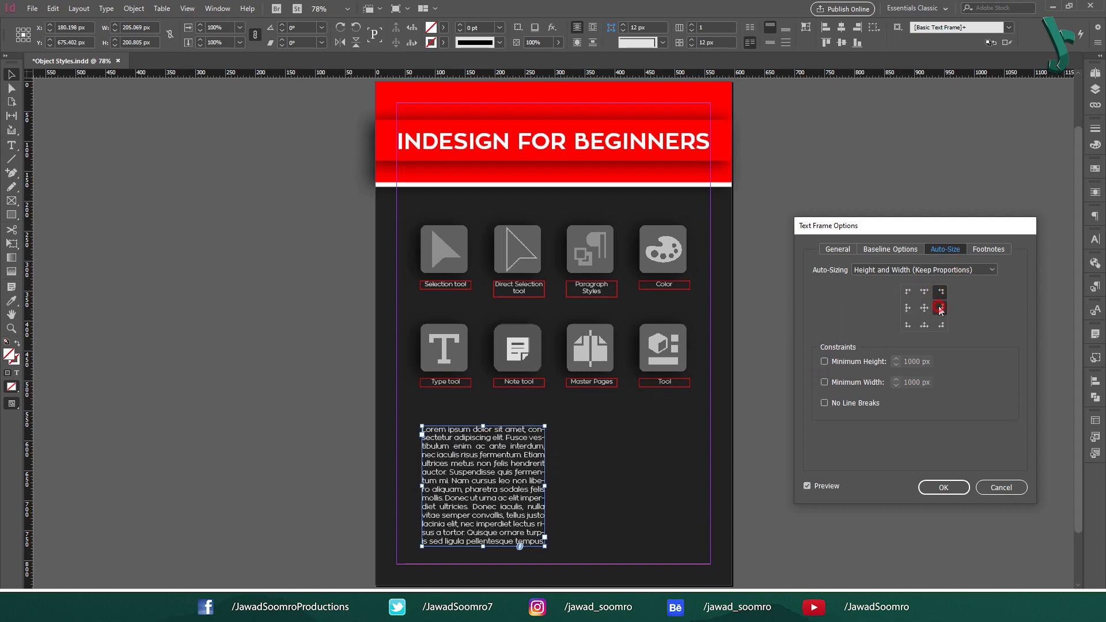
{"action": "left_click", "coordinate": [940, 324]}
{"action": "left_click", "coordinate": [913, 328]}
{"action": "left_click", "coordinate": [908, 307]}
{"action": "left_click", "coordinate": [924, 292]}
{"action": "left_click", "coordinate": [924, 308]}
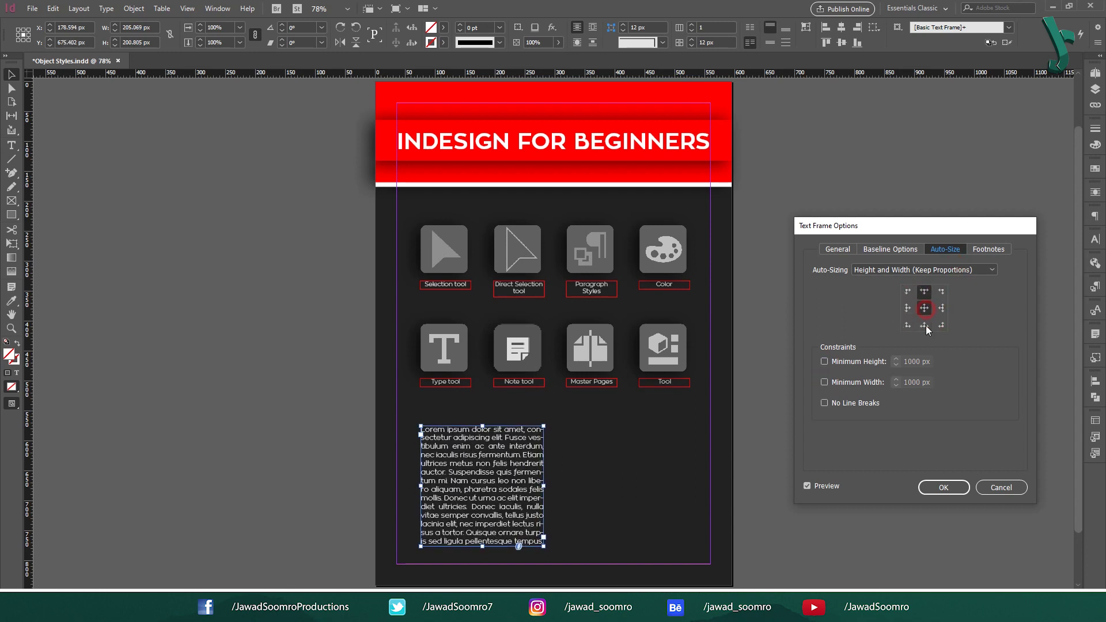
{"action": "left_click", "coordinate": [905, 325]}
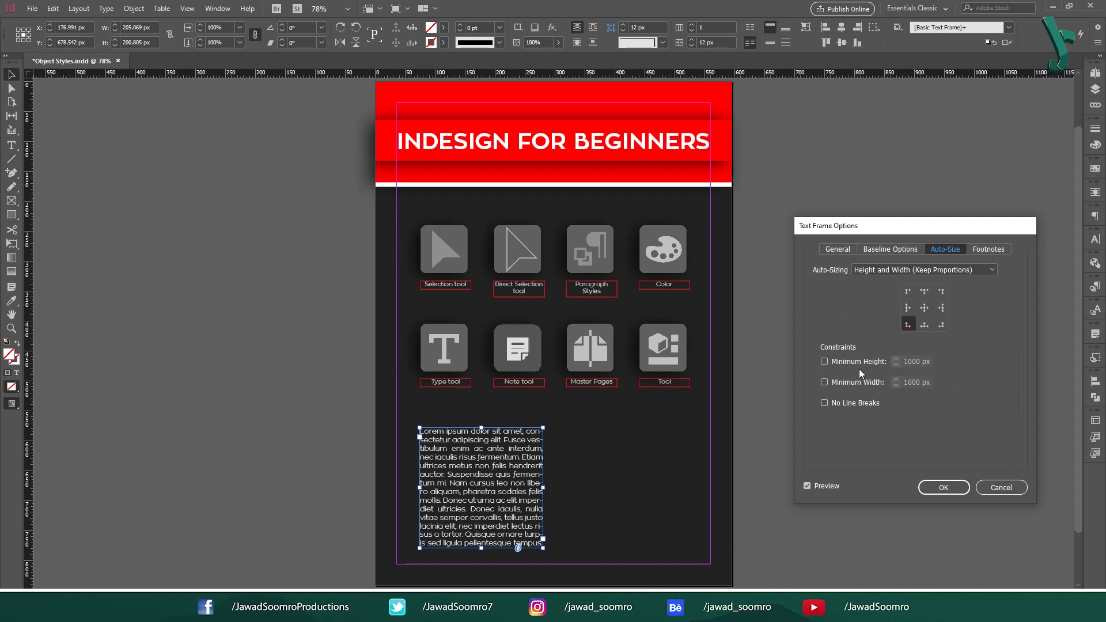
Step: Switch the 1000 px minimum height constraint on and off repeatedly to compare the text frame's size
{"action": "left_click", "coordinate": [825, 361]}
{"action": "left_click", "coordinate": [825, 361]}
{"action": "left_click", "coordinate": [825, 361]}
{"action": "left_click", "coordinate": [824, 361]}
{"action": "left_click", "coordinate": [824, 361]}
{"action": "left_click", "coordinate": [825, 362]}
{"action": "left_click", "coordinate": [824, 361]}
Step: Switch the 1000 px minimum width constraint on and off for comparison, leaving both minimum size constraints off
{"action": "left_click", "coordinate": [824, 384]}
{"action": "left_click", "coordinate": [824, 383]}
{"action": "left_click", "coordinate": [824, 383]}
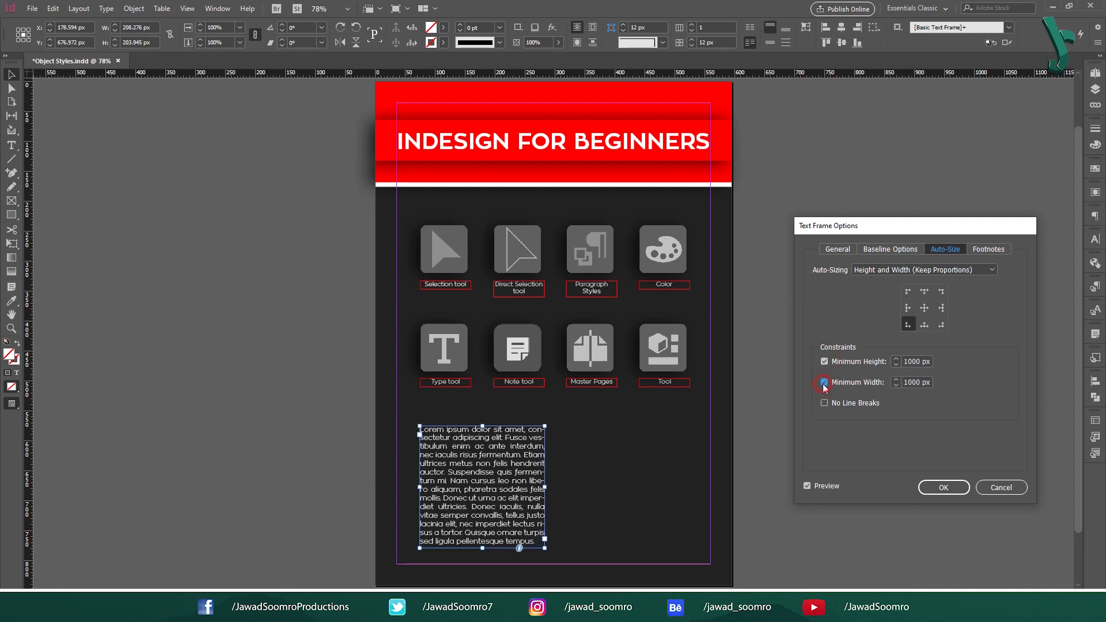
{"action": "left_click", "coordinate": [825, 383]}
{"action": "left_click", "coordinate": [826, 362]}
{"action": "left_click", "coordinate": [824, 383]}
{"action": "left_click", "coordinate": [824, 383]}
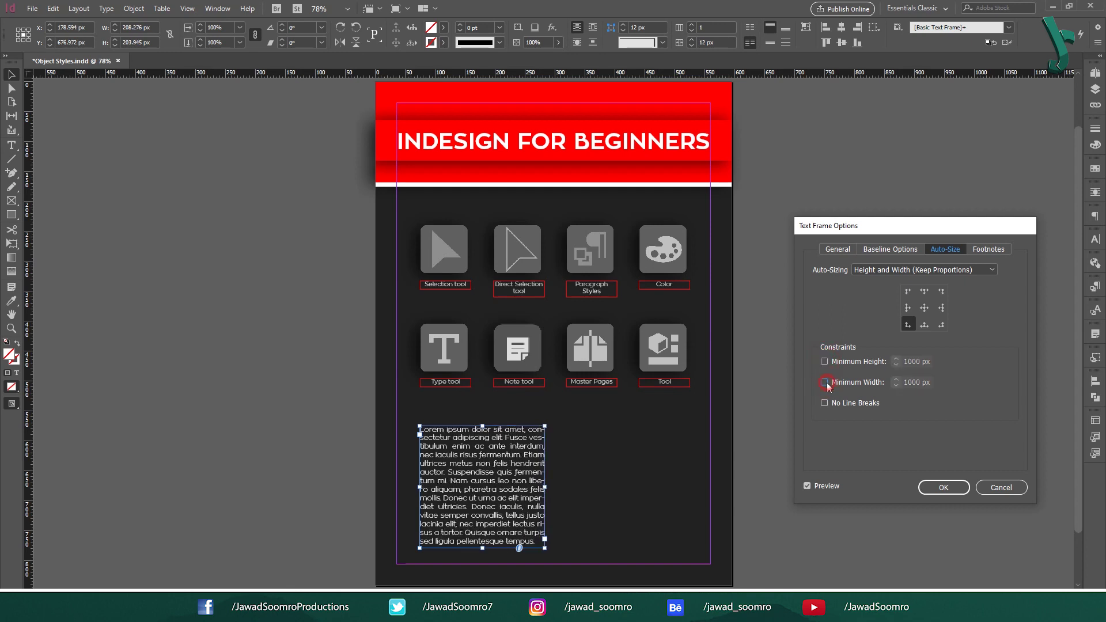
{"action": "left_click", "coordinate": [824, 383]}
{"action": "left_click", "coordinate": [824, 383]}
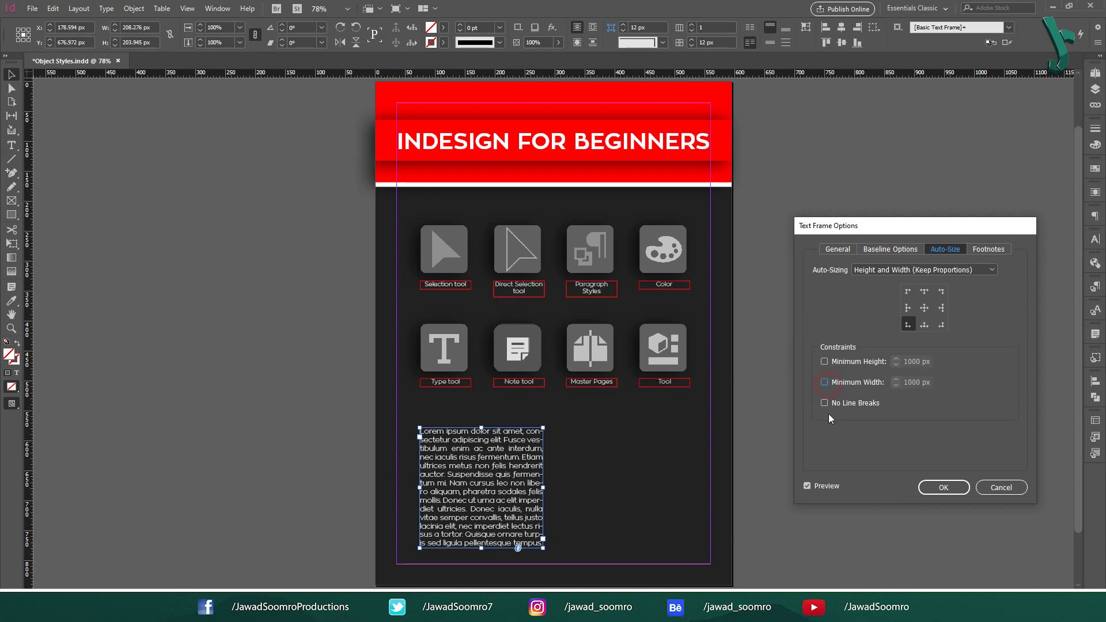
Step: Switch the No Line Breaks constraint on and off repeatedly to compare its effect on the text frame
{"action": "left_click", "coordinate": [823, 404]}
{"action": "left_click", "coordinate": [824, 403]}
{"action": "left_click", "coordinate": [823, 403]}
{"action": "left_click", "coordinate": [823, 403]}
{"action": "left_click", "coordinate": [824, 403]}
{"action": "left_click", "coordinate": [823, 403]}
{"action": "left_click", "coordinate": [824, 404]}
{"action": "left_click", "coordinate": [824, 403]}
{"action": "left_click", "coordinate": [824, 403]}
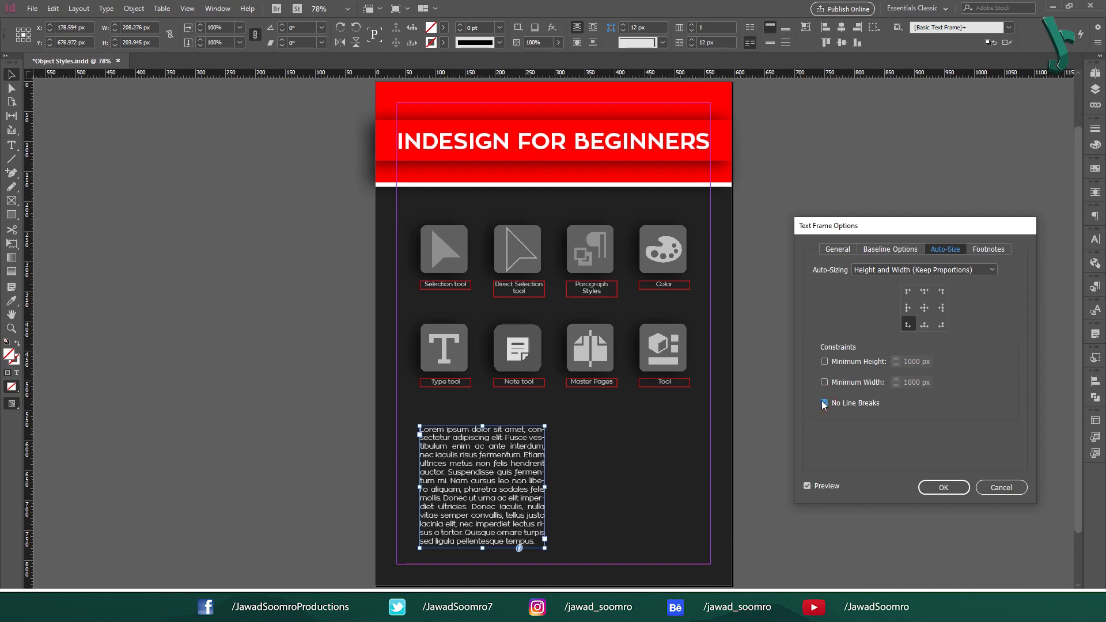
{"action": "left_click", "coordinate": [824, 403]}
{"action": "left_click", "coordinate": [823, 403]}
{"action": "left_click", "coordinate": [839, 405]}
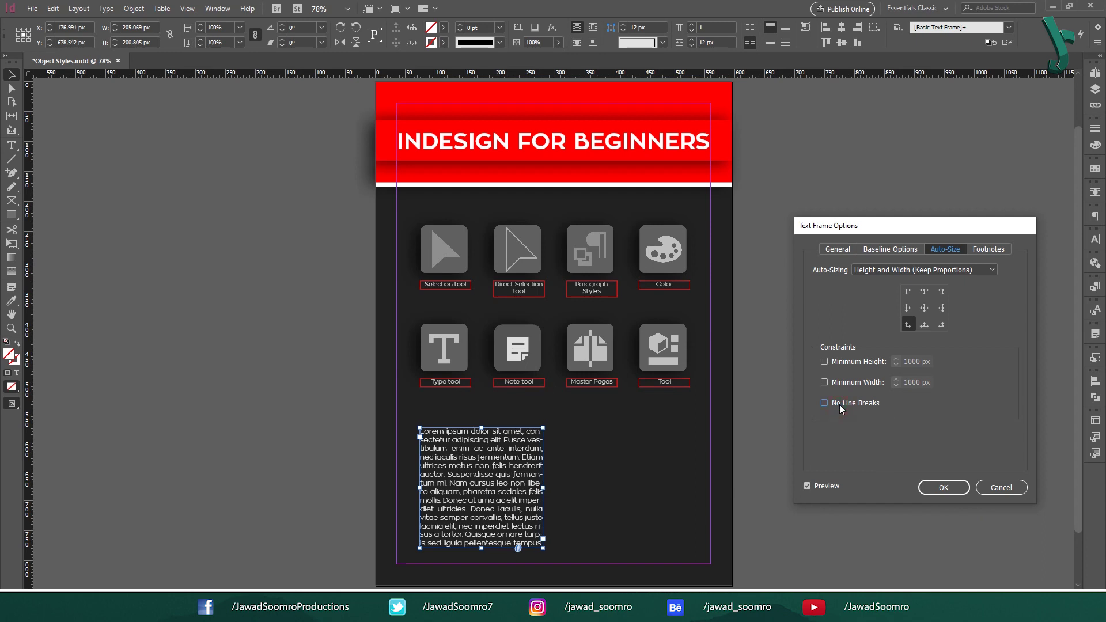
Step: Enable No Line Breaks, apply the text frame options and deselect the frame
{"action": "left_click", "coordinate": [839, 407]}
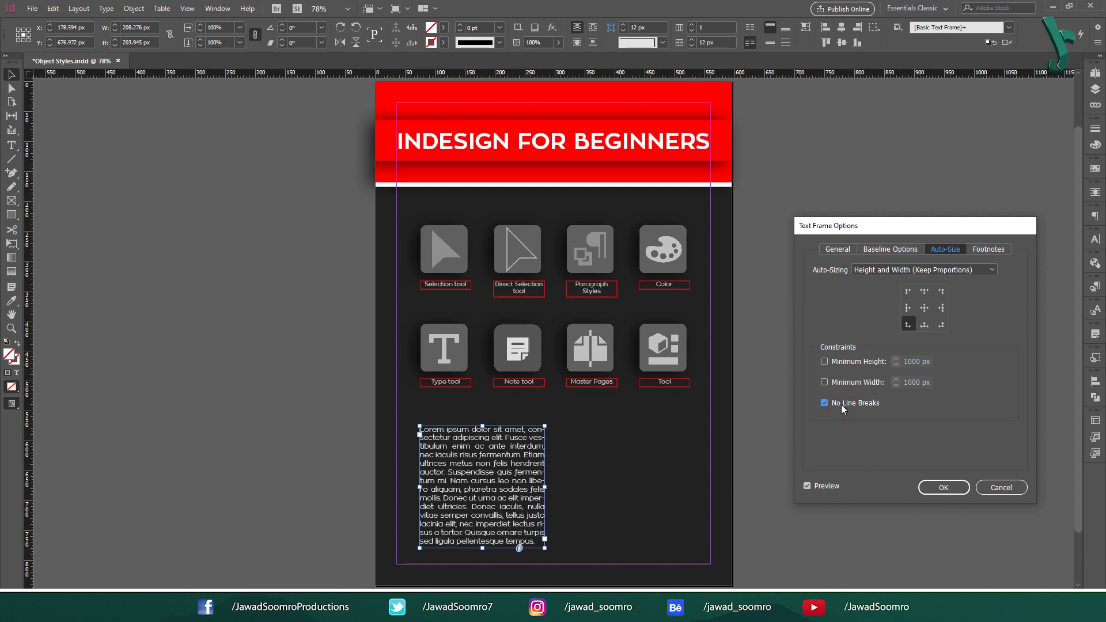
{"action": "left_click", "coordinate": [953, 487]}
{"action": "left_click", "coordinate": [860, 344]}
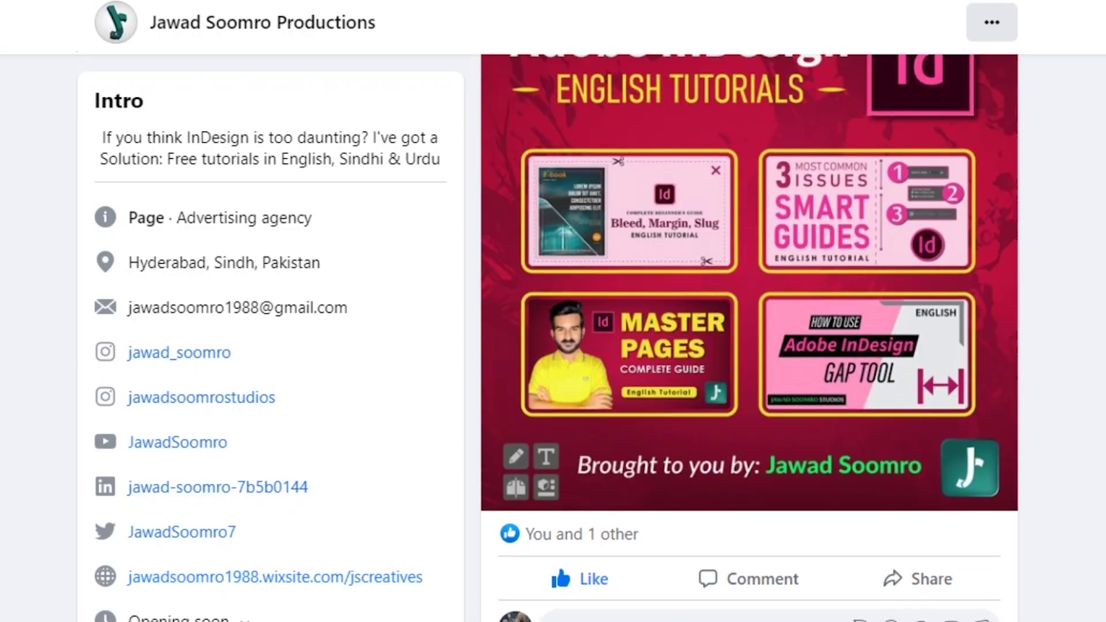
{"action": "scroll", "coordinate": [749, 339], "scroll_direction": "down", "scroll_amount": 10}
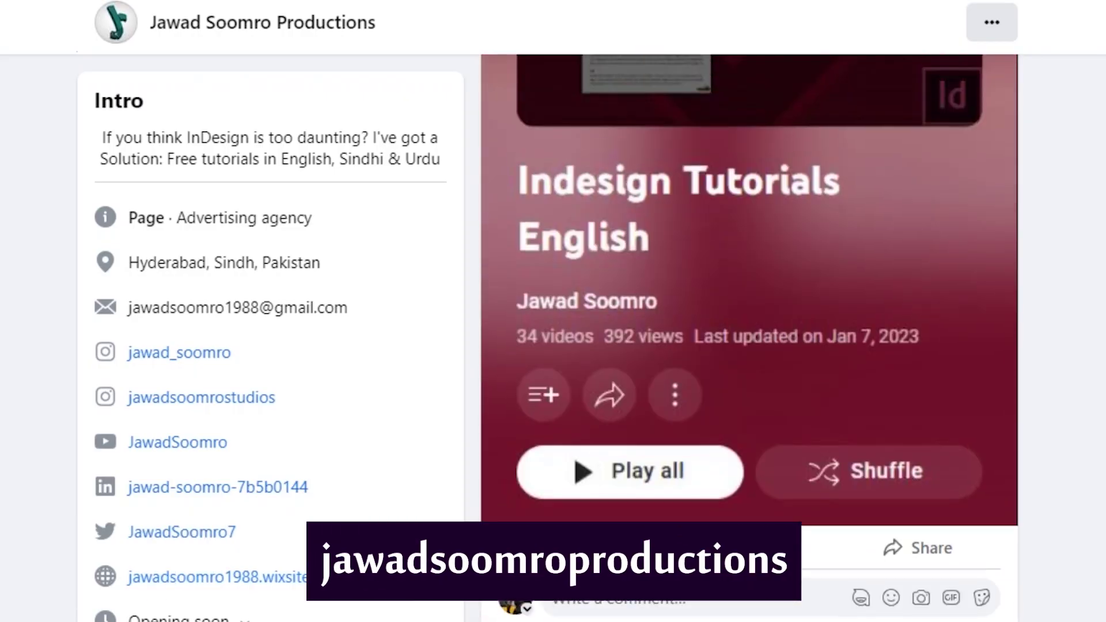
{"action": "scroll", "coordinate": [553, 311], "scroll_direction": "up", "scroll_amount": 15}
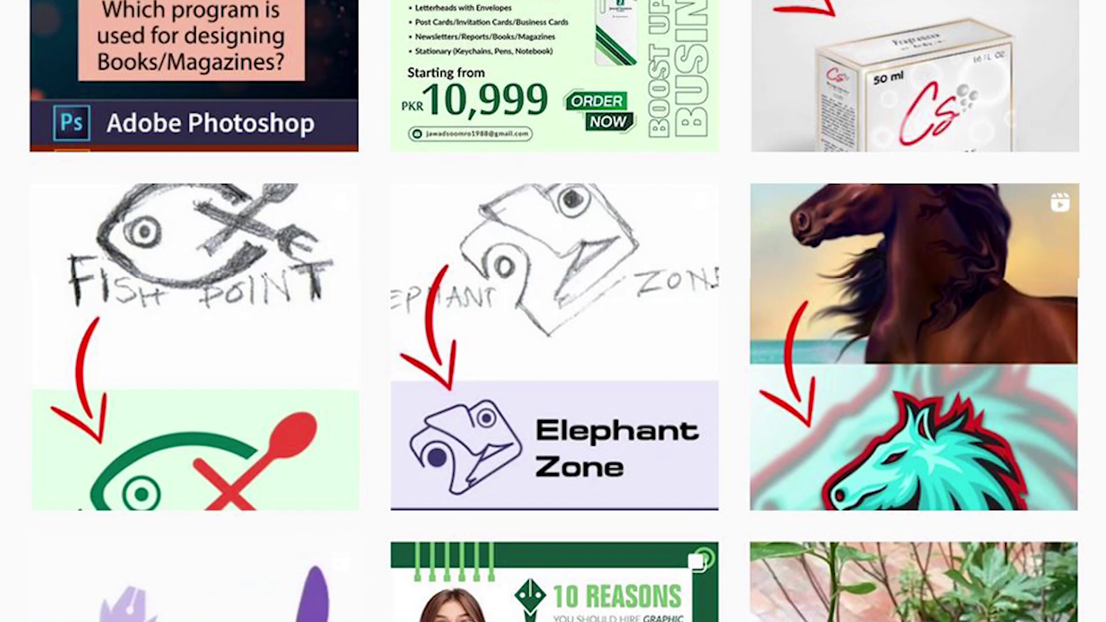
{"action": "scroll", "coordinate": [553, 311], "scroll_direction": "up", "scroll_amount": 3}
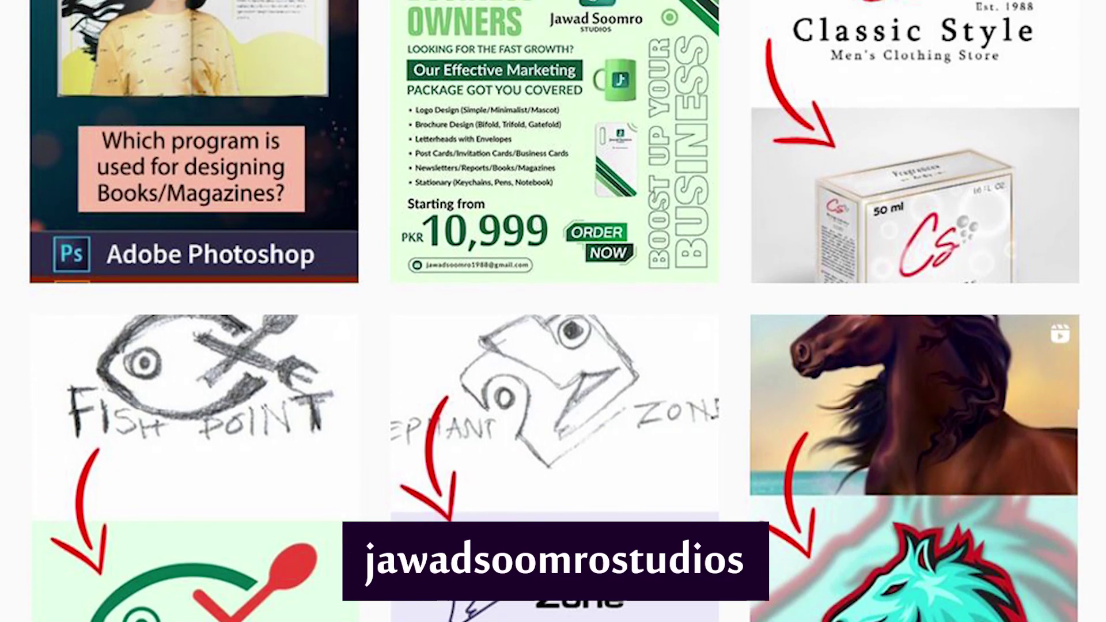
{"action": "scroll", "coordinate": [553, 311], "scroll_direction": "up", "scroll_amount": 7}
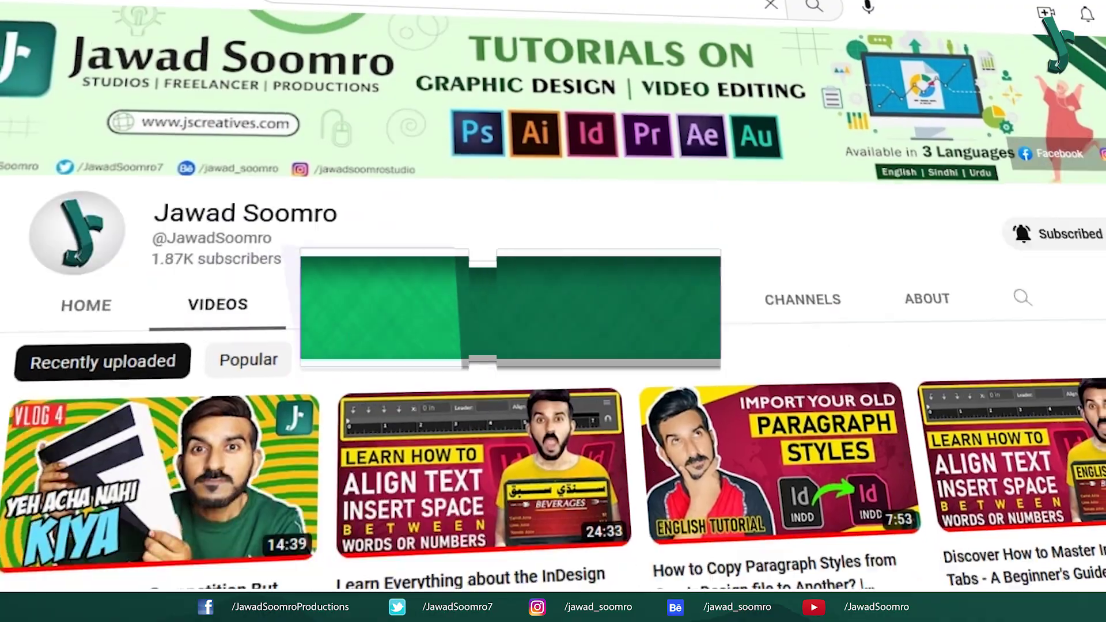
{"action": "scroll", "coordinate": [553, 311], "scroll_direction": "down", "scroll_amount": 15}
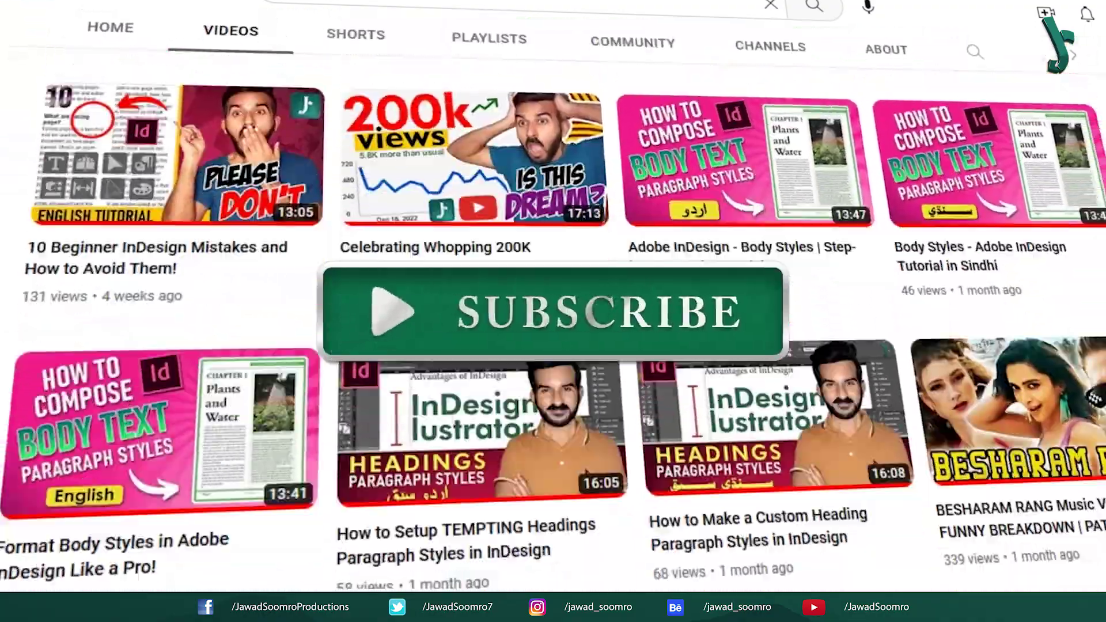
{"action": "scroll", "coordinate": [625, 403], "scroll_direction": "down", "scroll_amount": 20}
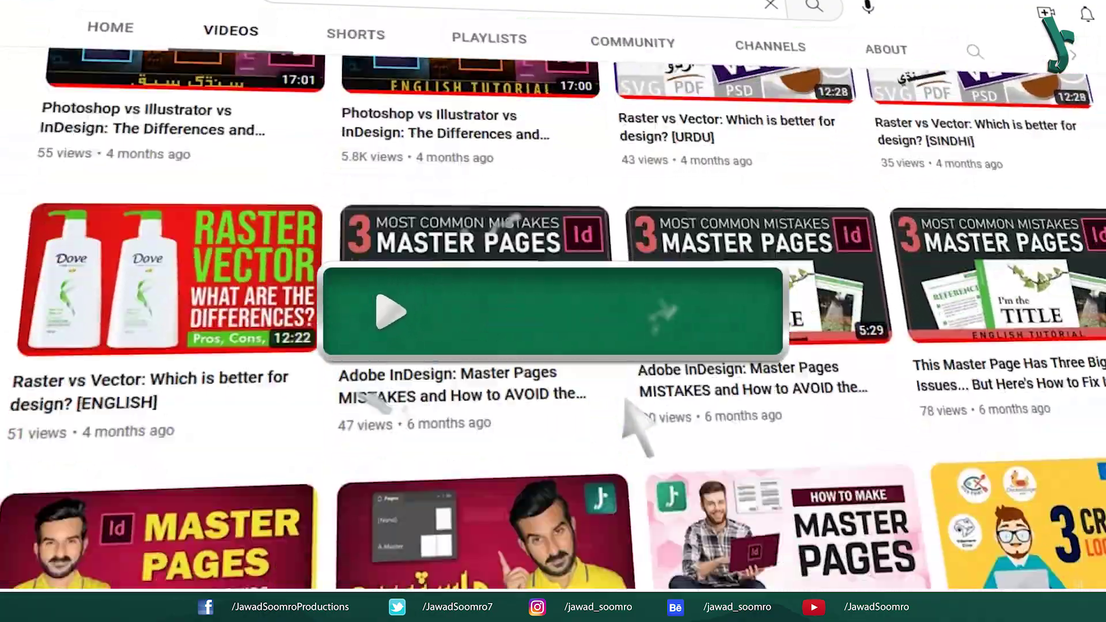
{"action": "scroll", "coordinate": [625, 403], "scroll_direction": "down", "scroll_amount": 15}
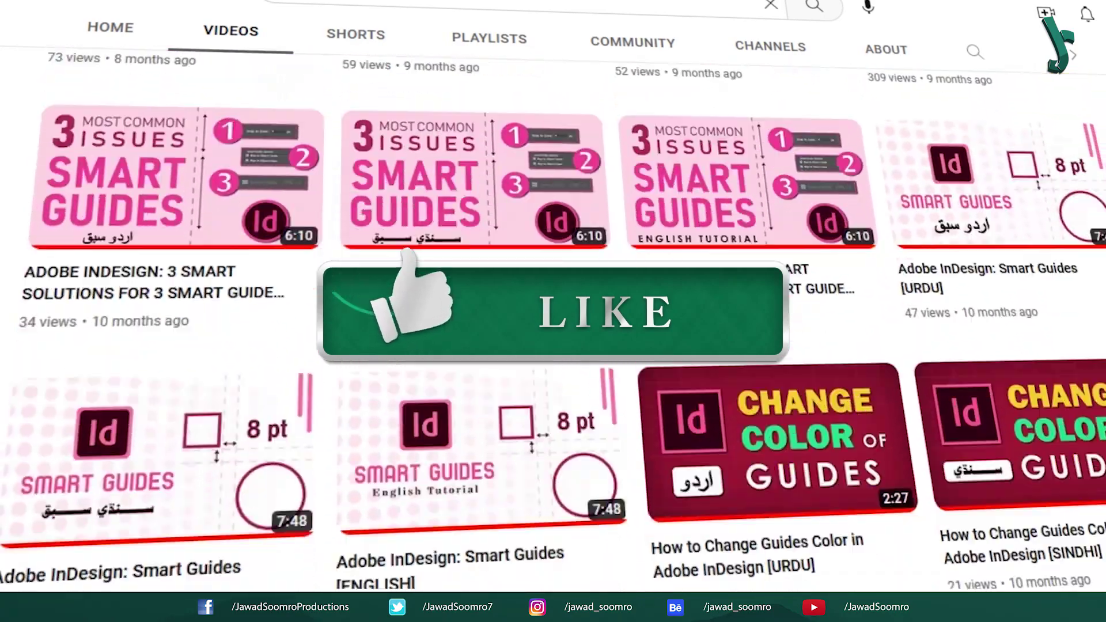